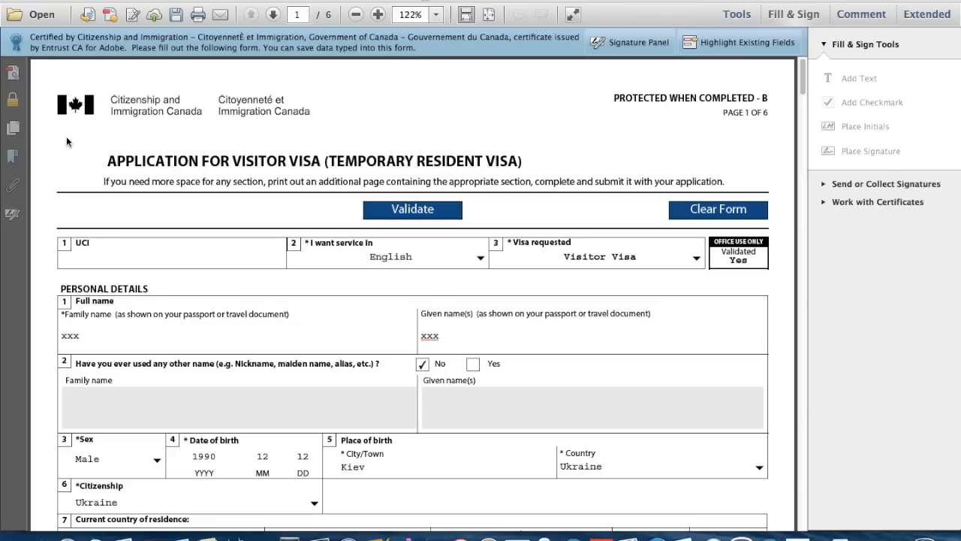
- Review the service language, requested visa type and full name fields on the first page of the visitor visa application
scroll(86, 143, down, 1)
scroll(87, 142, down, 3)
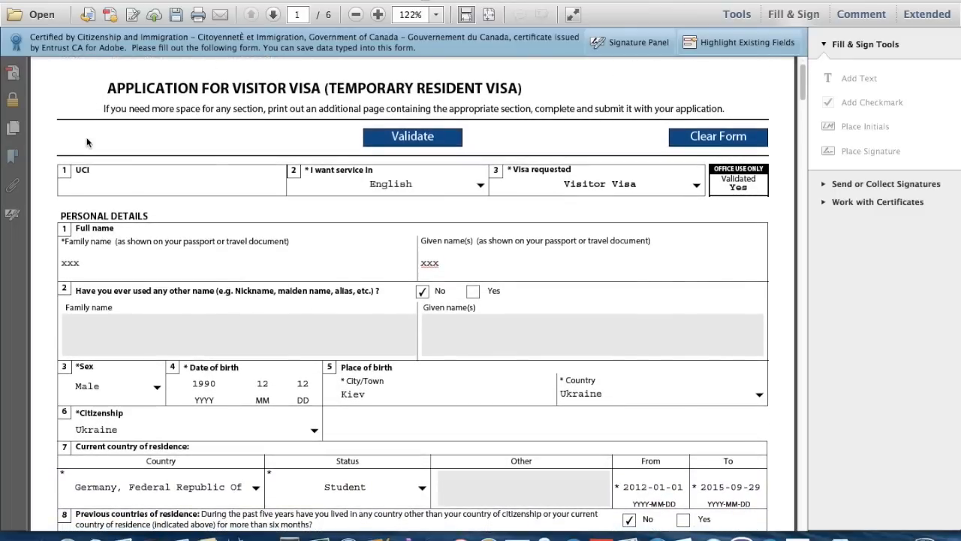
scroll(86, 143, down, 1)
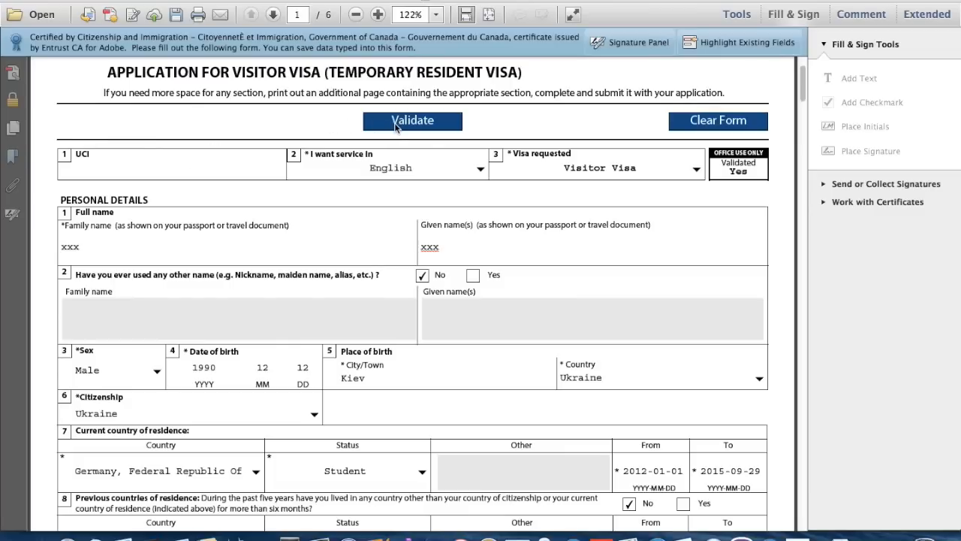
scroll(283, 207, down, 1)
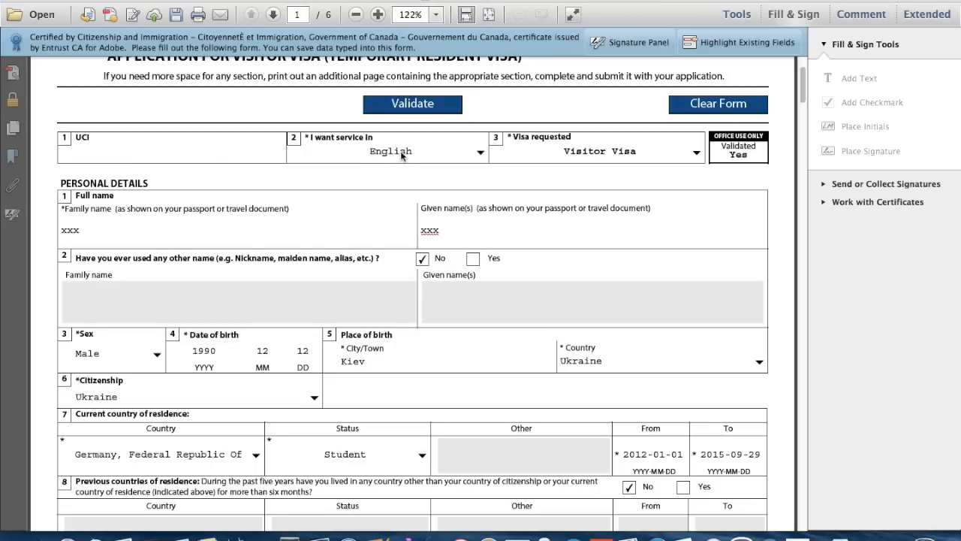
click(481, 153)
click(483, 157)
click(581, 153)
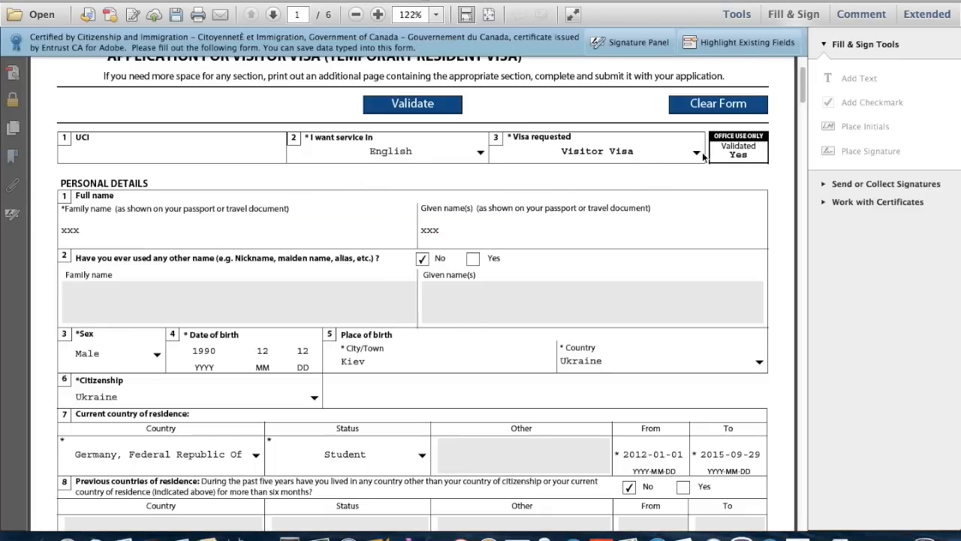
click(162, 243)
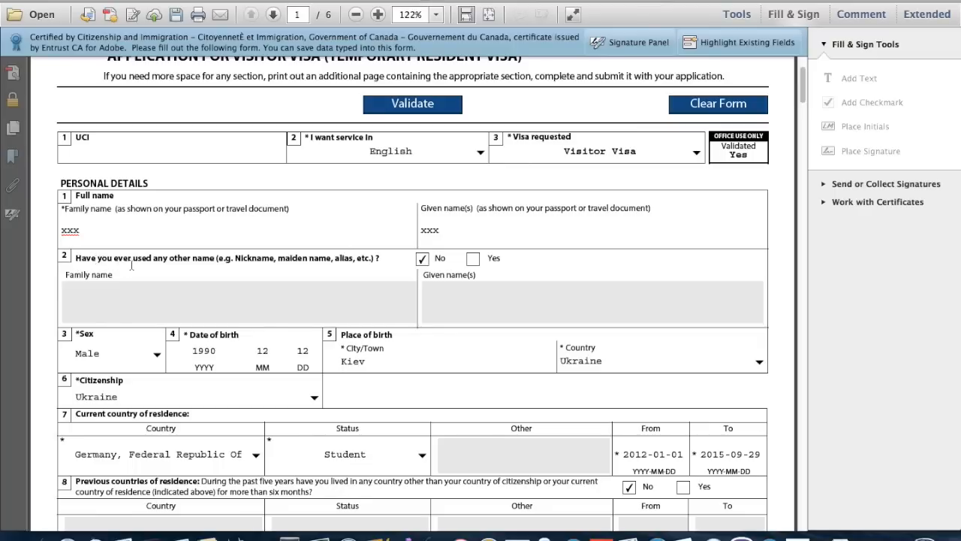
- Review the sex, date of birth, place of birth, citizenship and current country of residence fields in the personal details
scroll(425, 253, down, 2)
scroll(425, 253, down, 2)
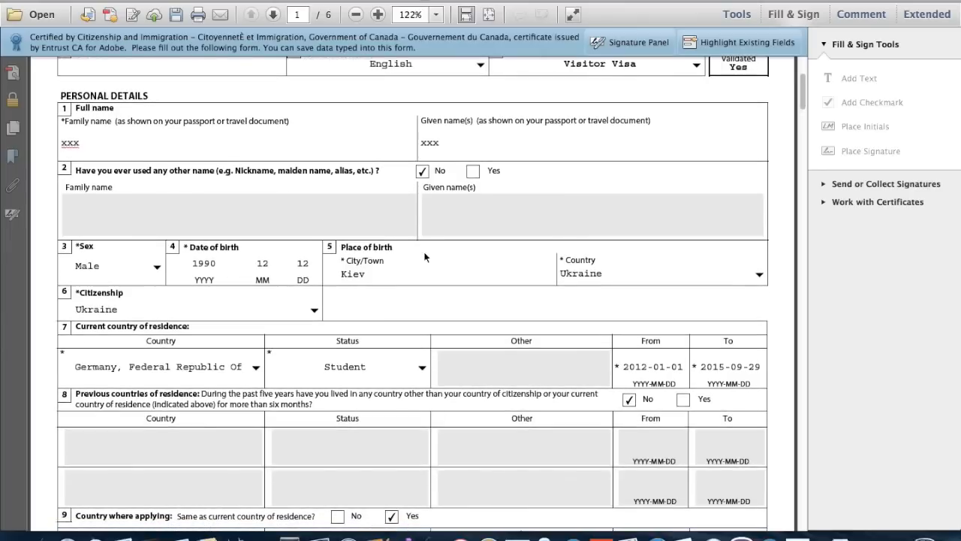
scroll(425, 248, up, 1)
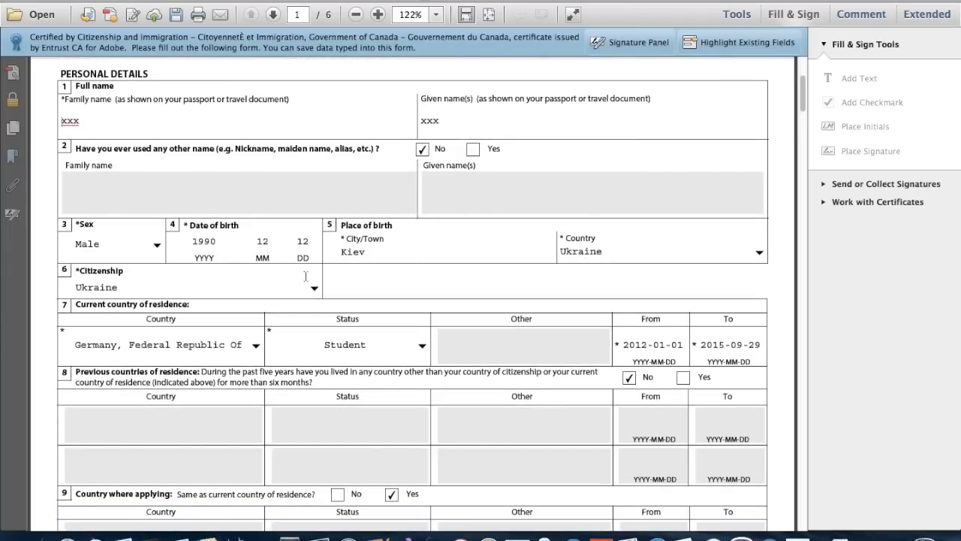
scroll(156, 214, down, 1)
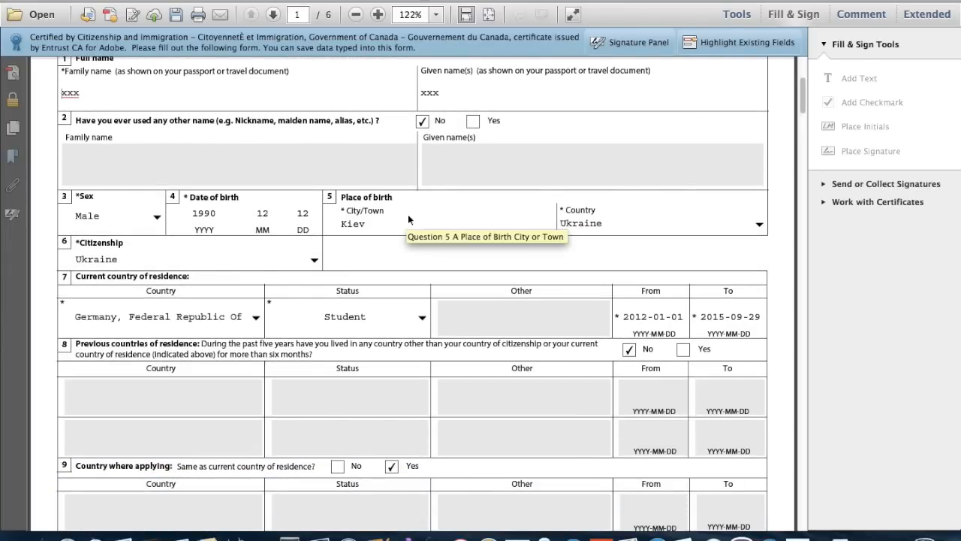
click(602, 221)
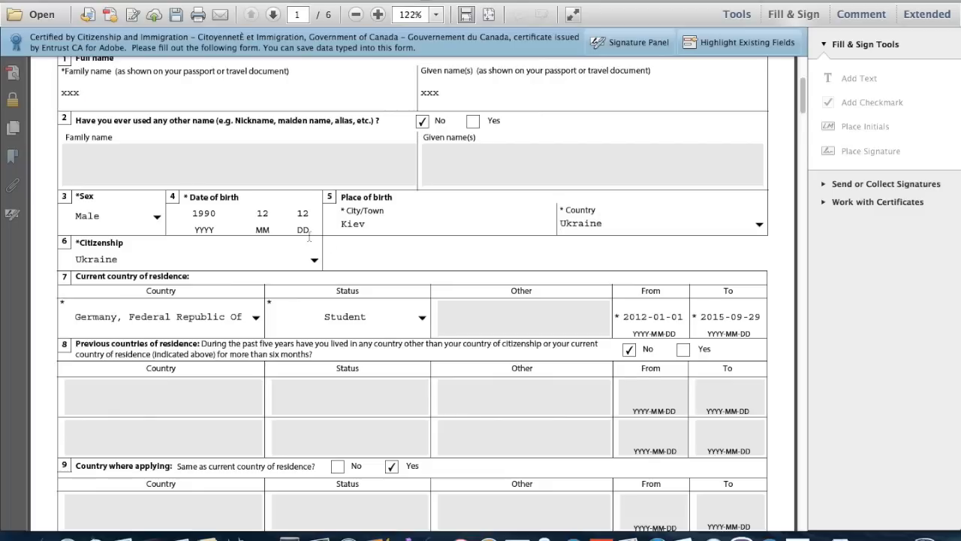
scroll(228, 257, down, 2)
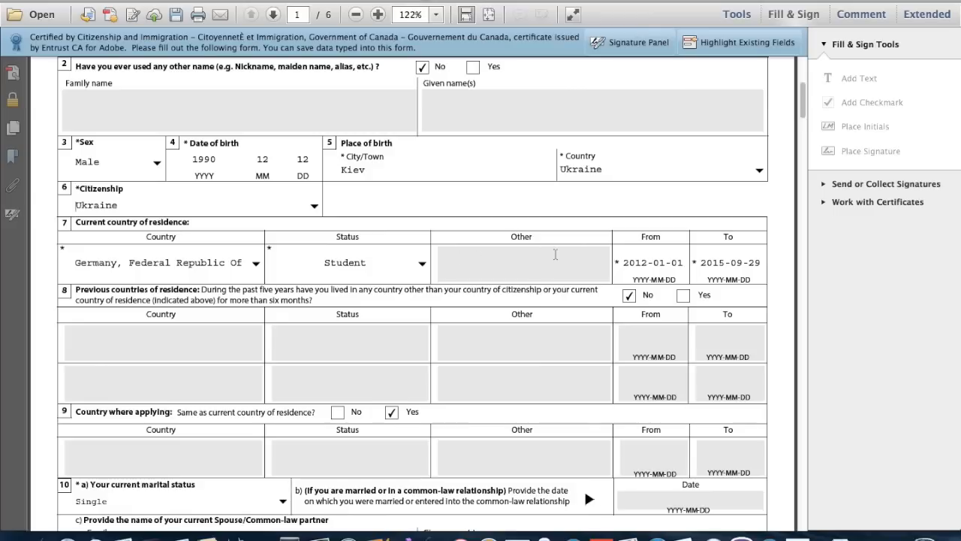
- Answer Yes to previous countries of residence to show its required fields, and set the answer back to No
scroll(554, 254, down, 2)
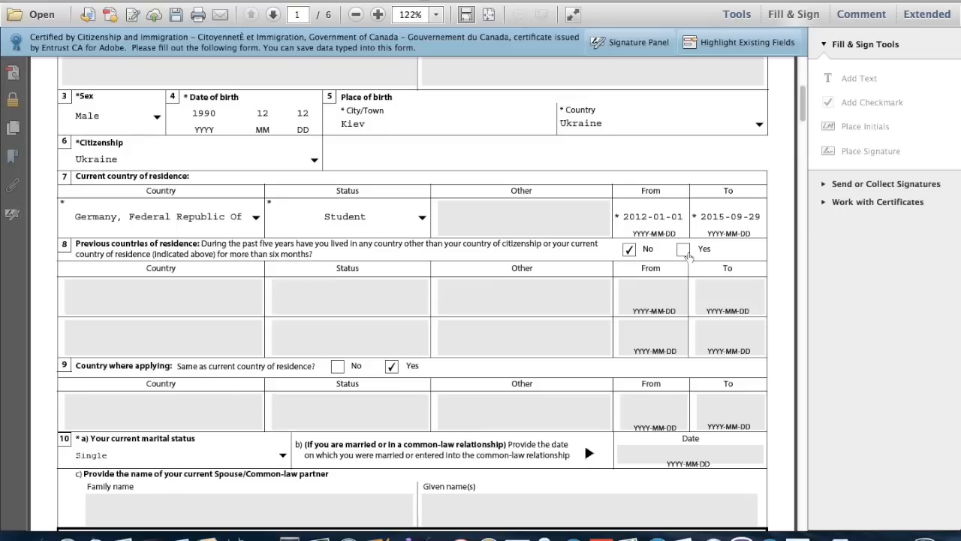
click(685, 251)
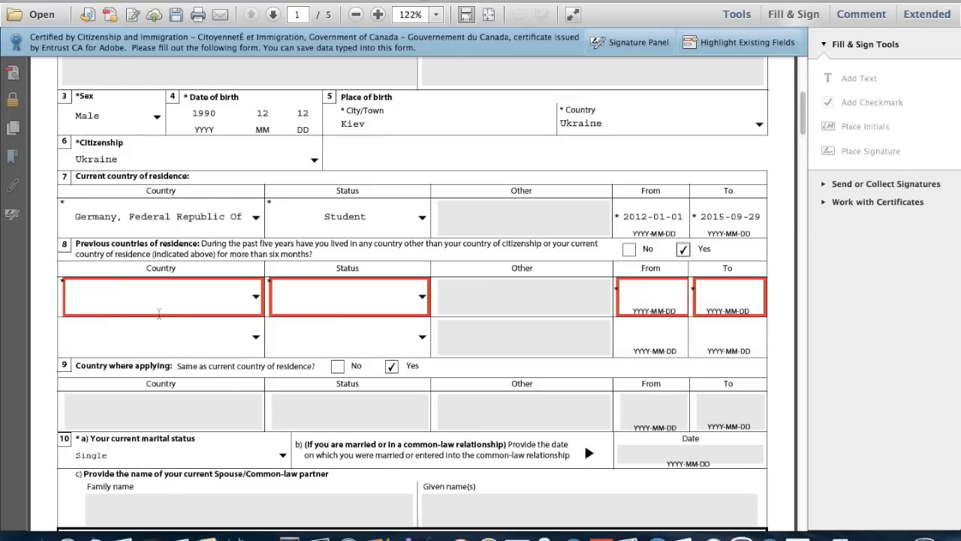
click(628, 249)
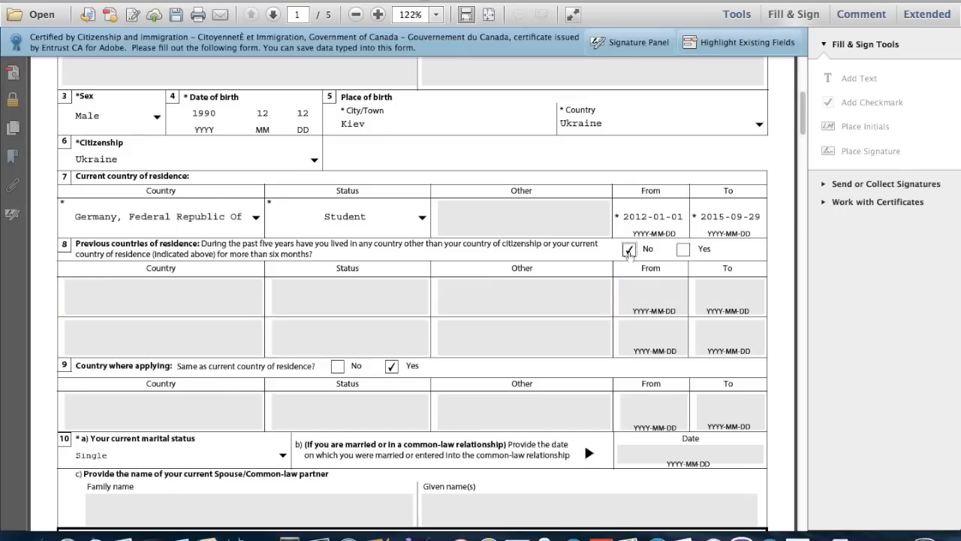
- Set the current marital status to Married to show the required spouse fields, and return it to Single
scroll(420, 301, down, 5)
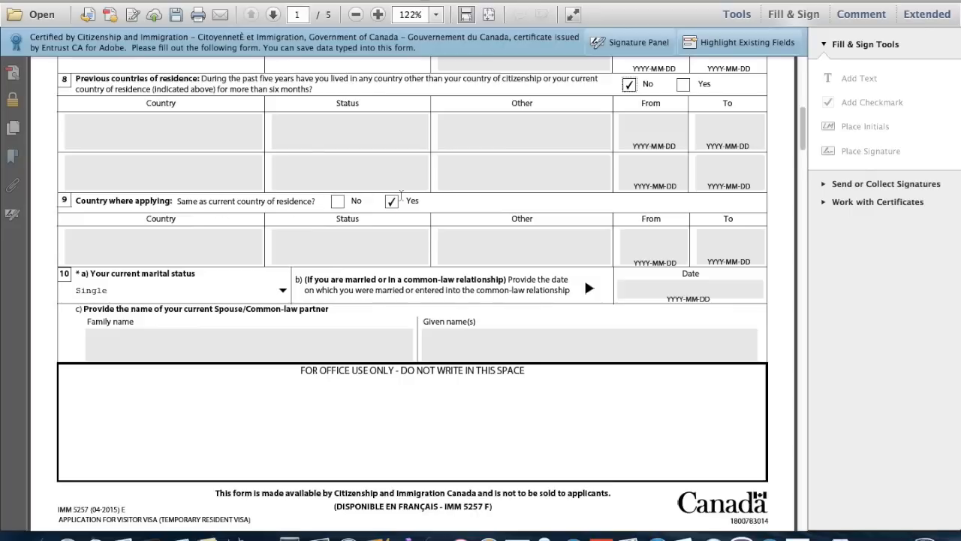
scroll(224, 277, down, 3)
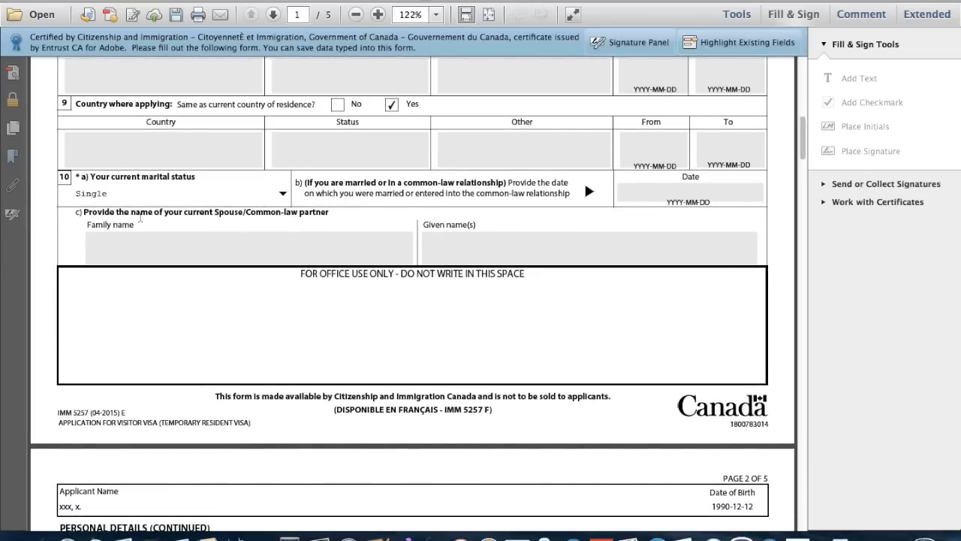
click(282, 196)
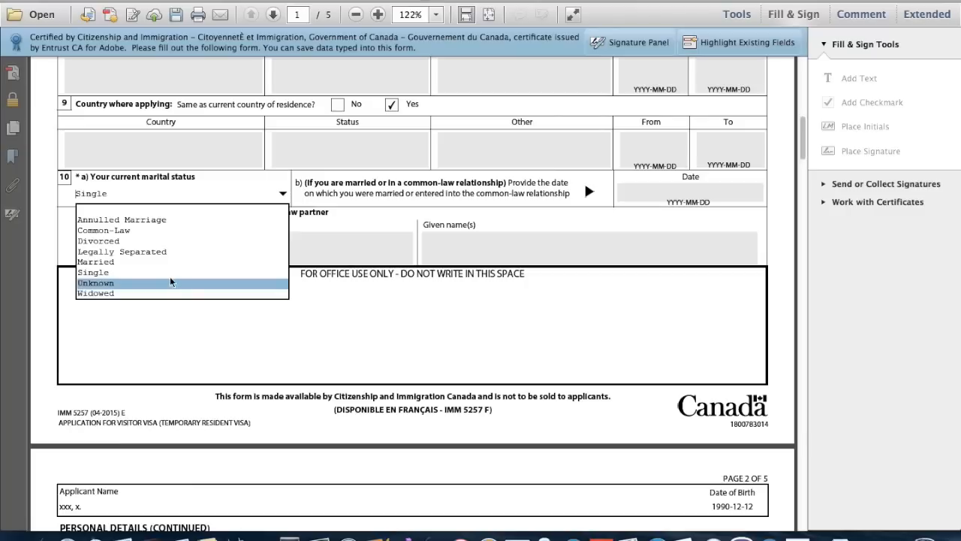
click(140, 262)
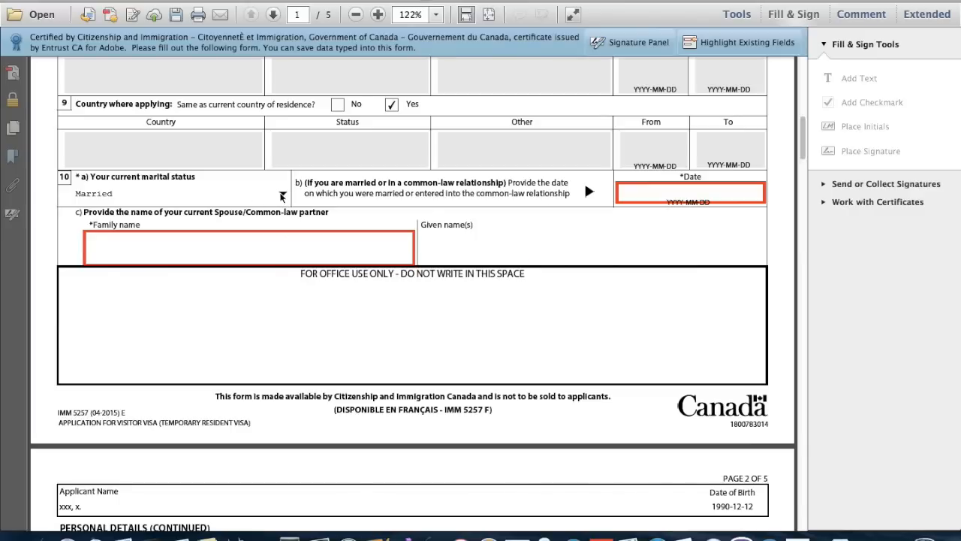
click(282, 195)
click(231, 274)
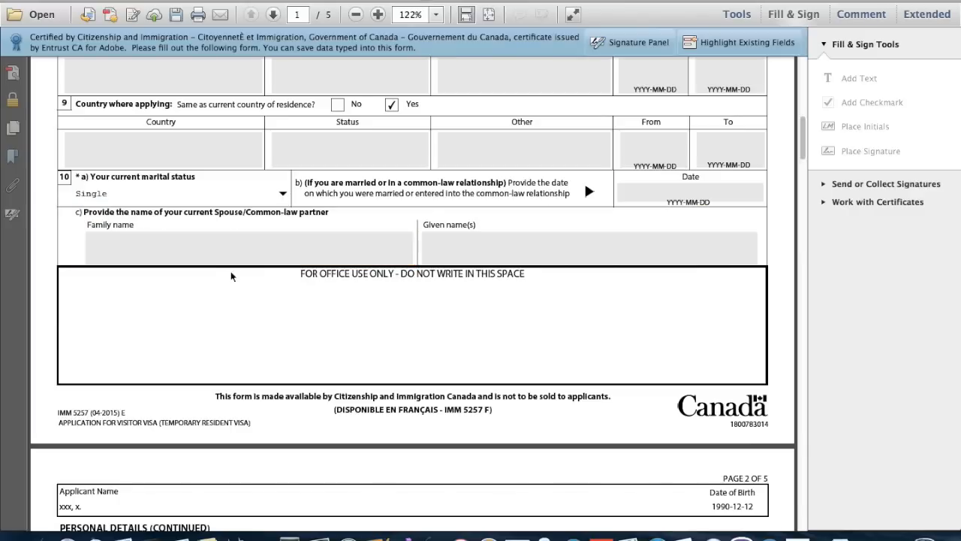
- Try the Yes answer for a previous marriage or common-law relationship on page 2, and set it to No
scroll(404, 283, down, 10)
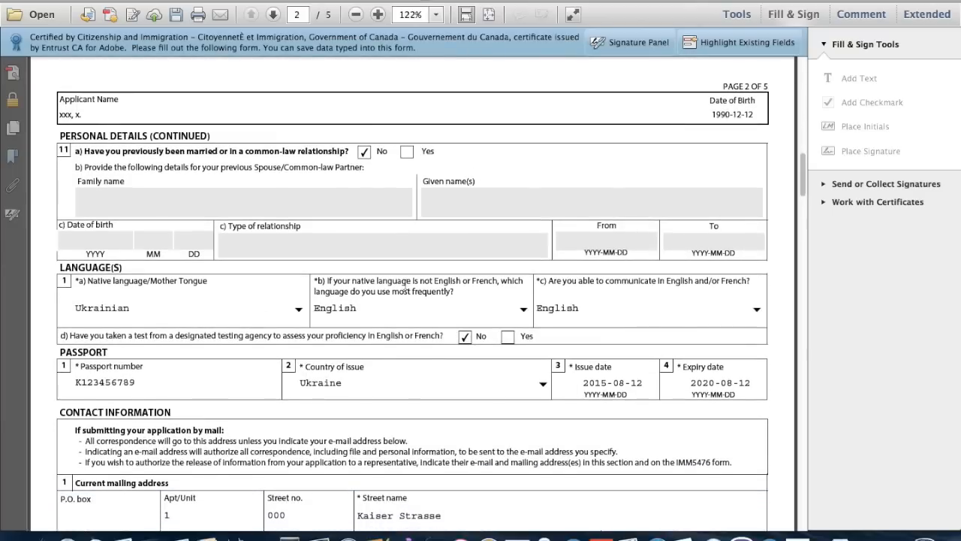
scroll(405, 283, down, 2)
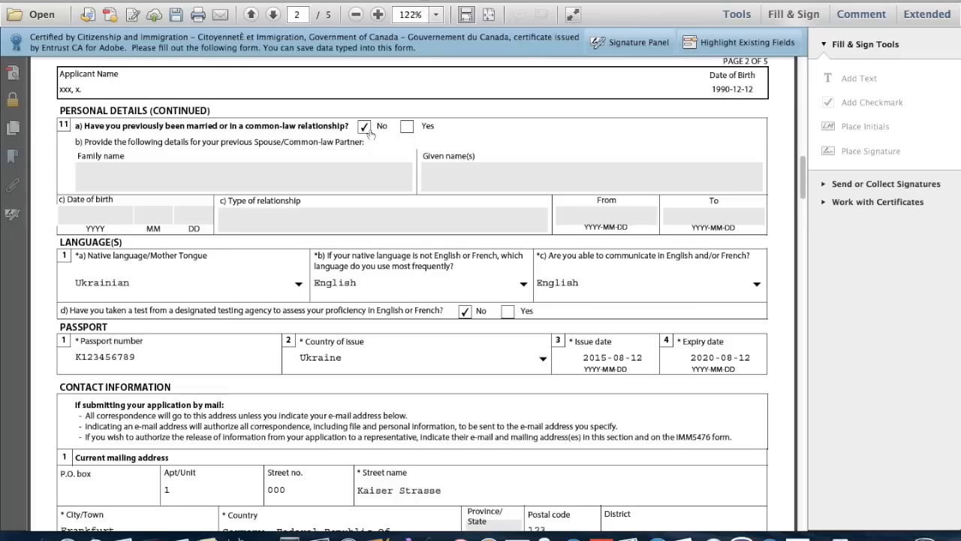
click(407, 127)
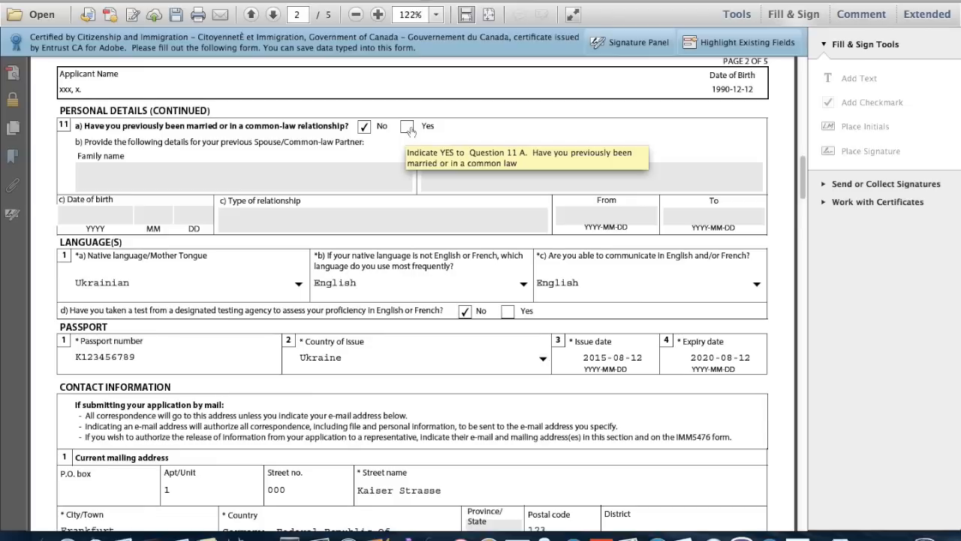
click(364, 127)
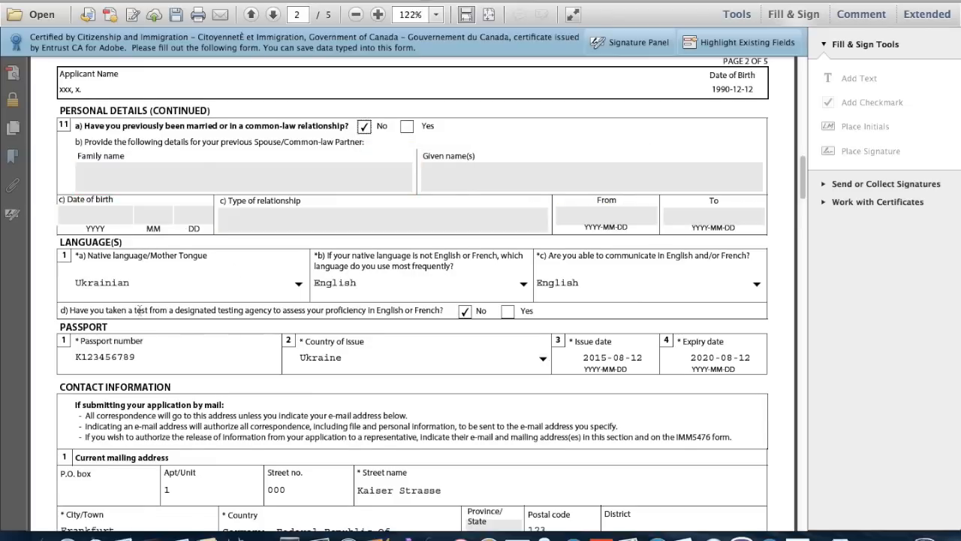
- Examine the choices for native language and for the language used most frequently
scroll(139, 311, down, 5)
scroll(139, 311, up, 2)
scroll(139, 311, down, 2)
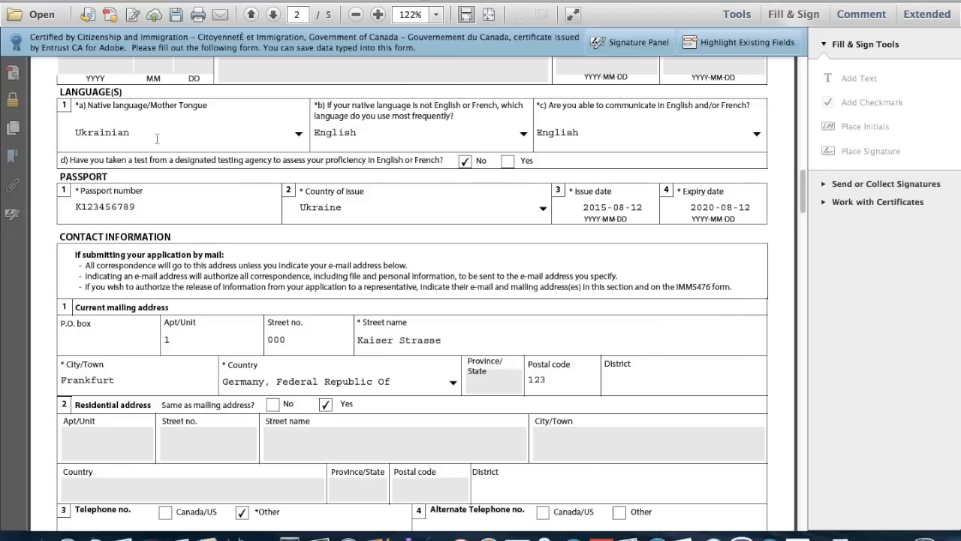
click(300, 133)
click(300, 133)
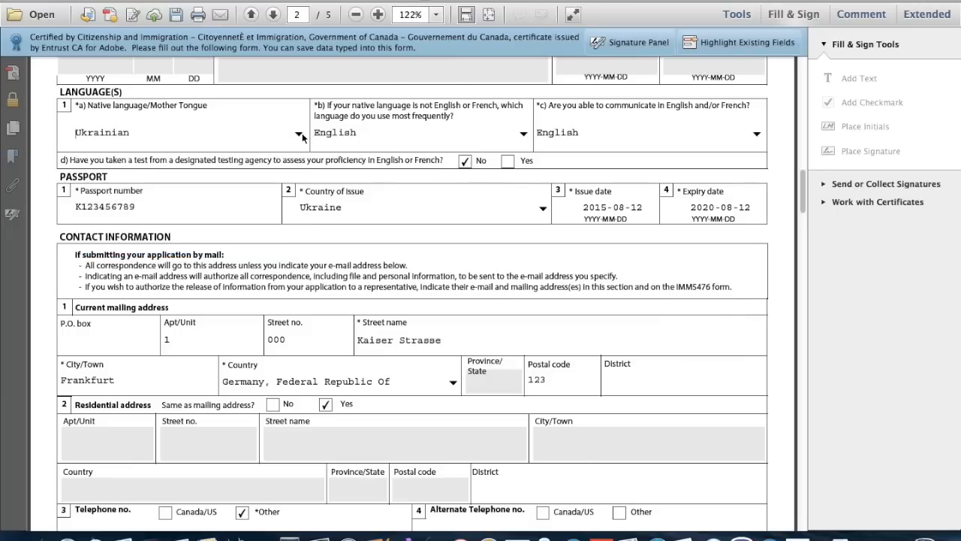
click(524, 135)
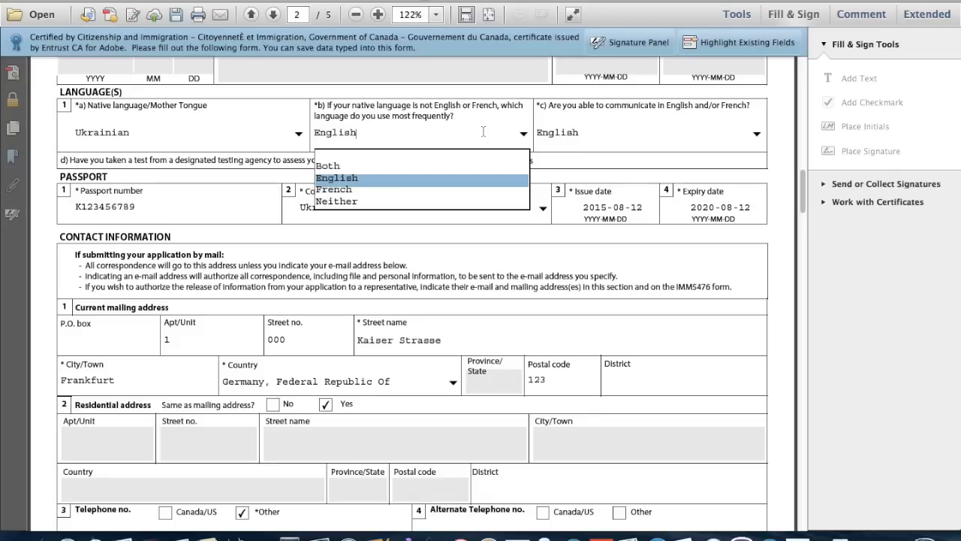
click(524, 135)
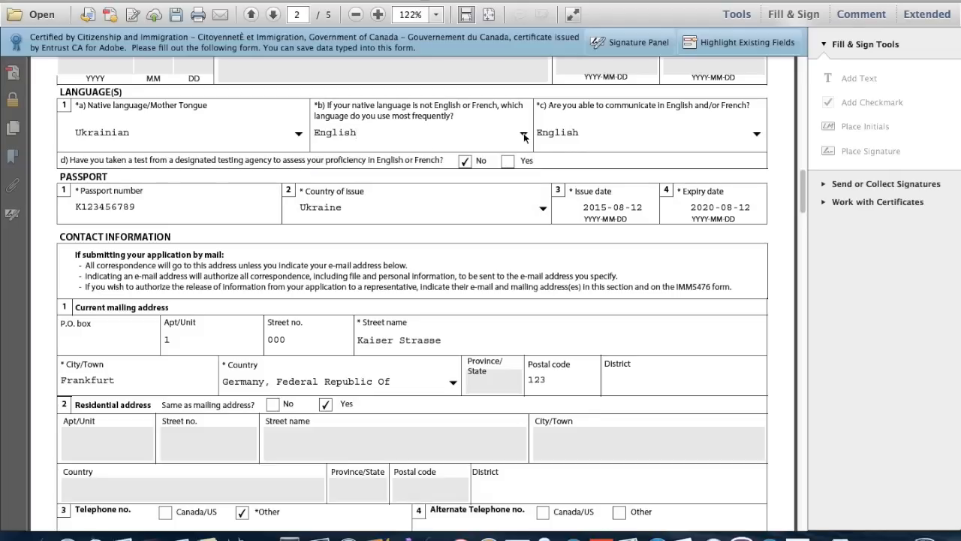
- Try Neither as the answer for ability to communicate in English and/or French, and set it back to English
click(590, 134)
click(757, 135)
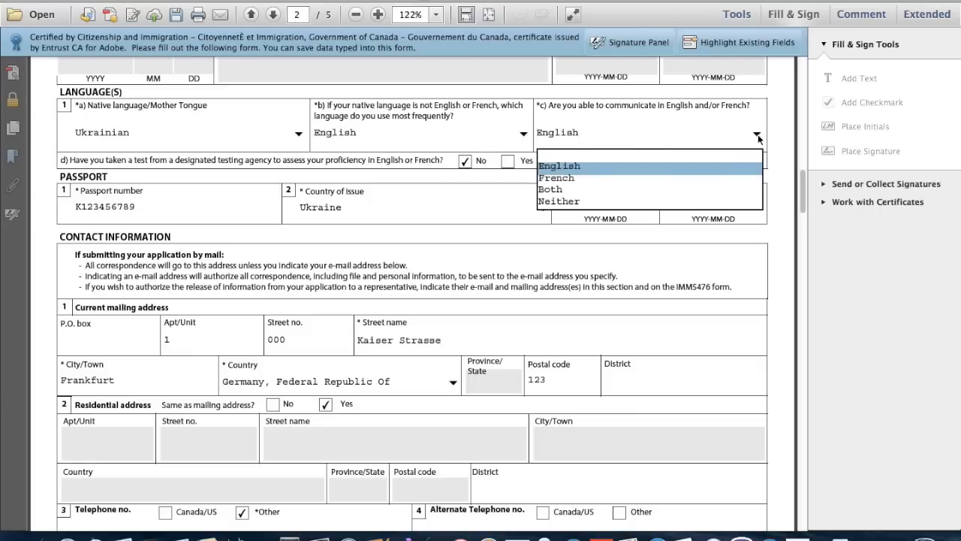
click(757, 136)
click(757, 136)
click(646, 204)
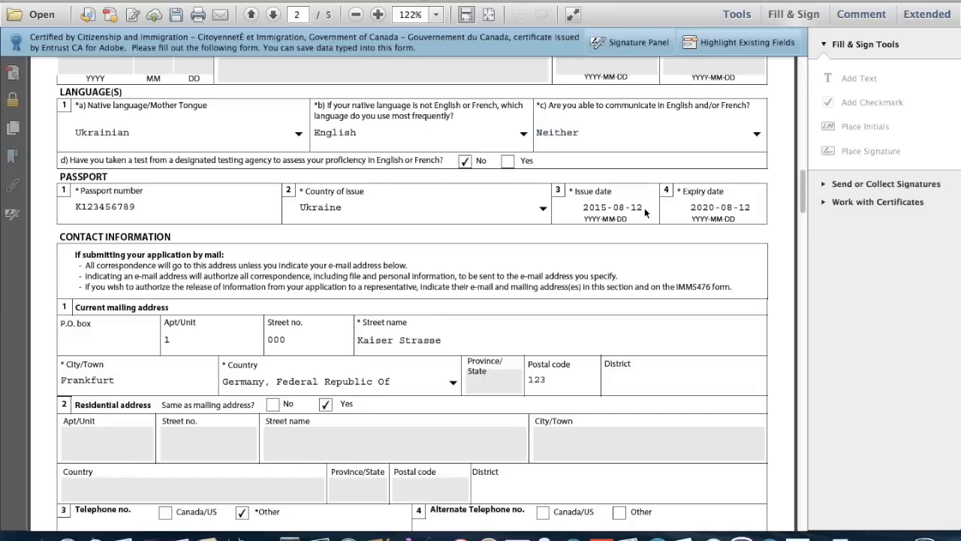
click(757, 135)
click(642, 166)
- Review the passport number, country of issue, issue and expiry dates, and the current mailing address fields
click(193, 215)
scroll(193, 214, down, 1)
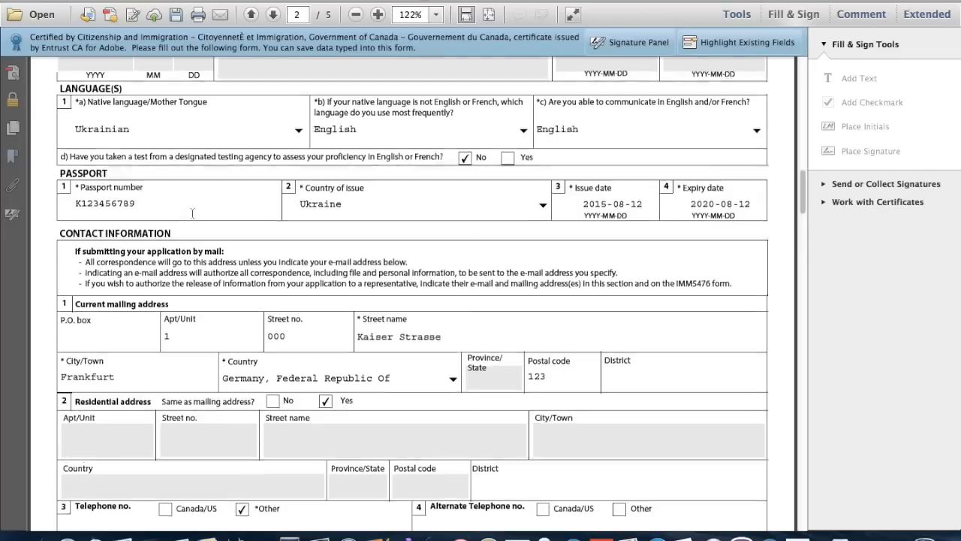
scroll(192, 213, down, 2)
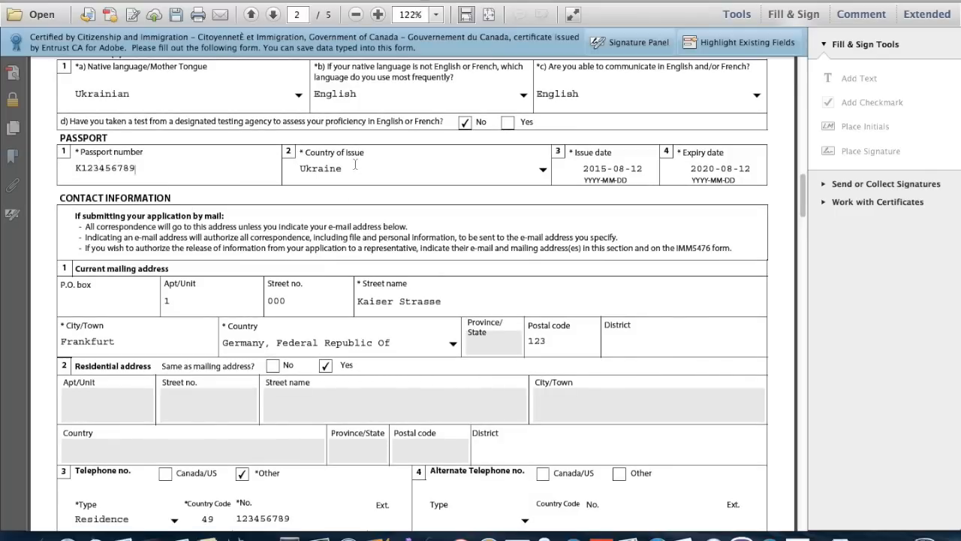
click(613, 170)
click(700, 174)
scroll(194, 217, down, 6)
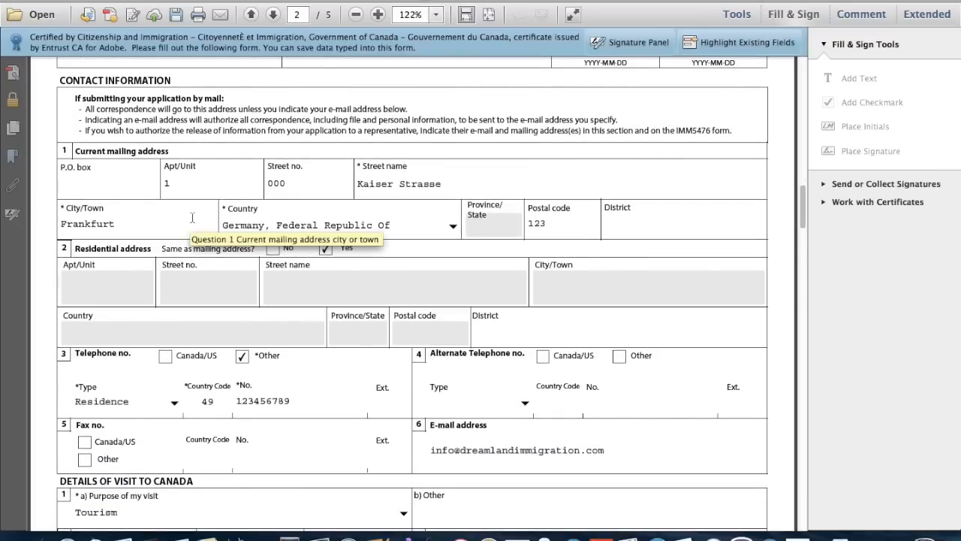
click(186, 184)
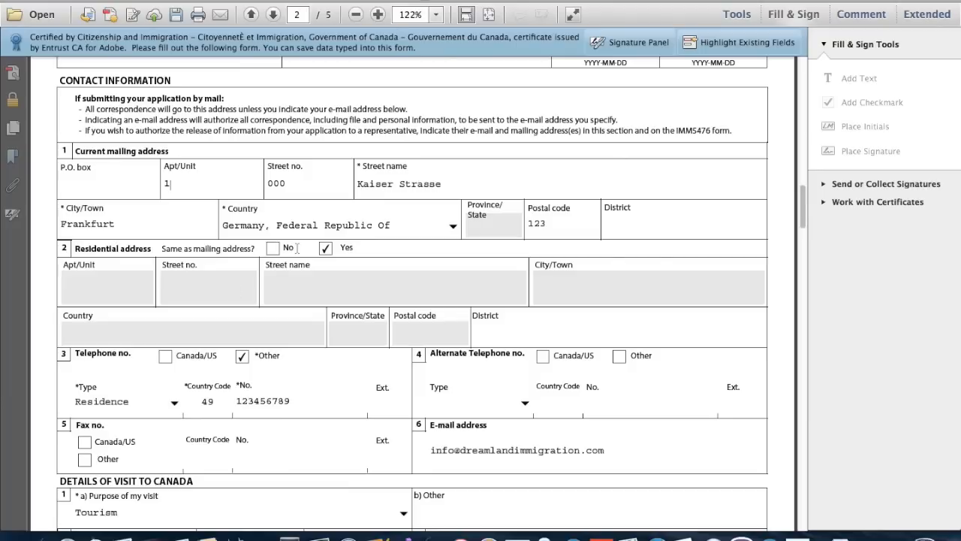
- Answer No to the residential address matching the mailing address to show its required fields, and set it back to Yes
click(273, 251)
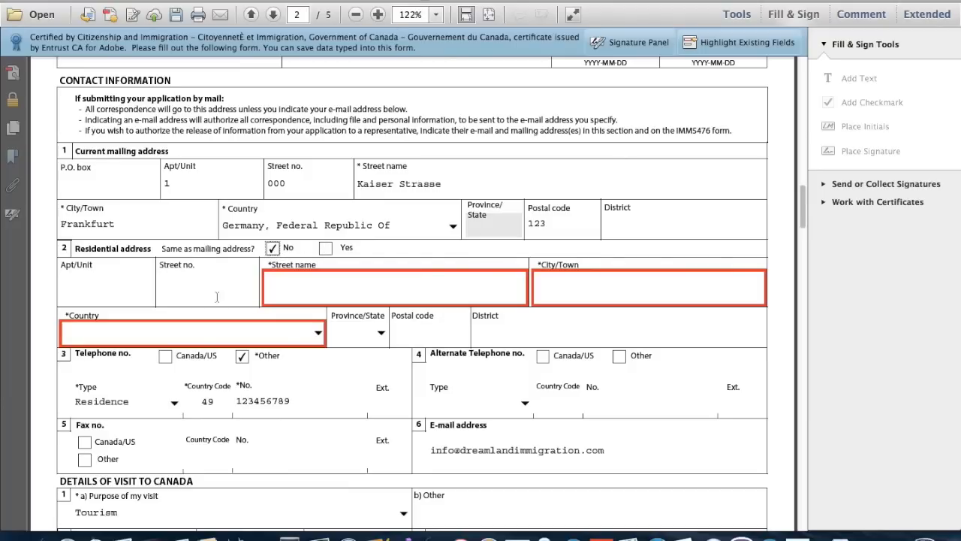
click(309, 296)
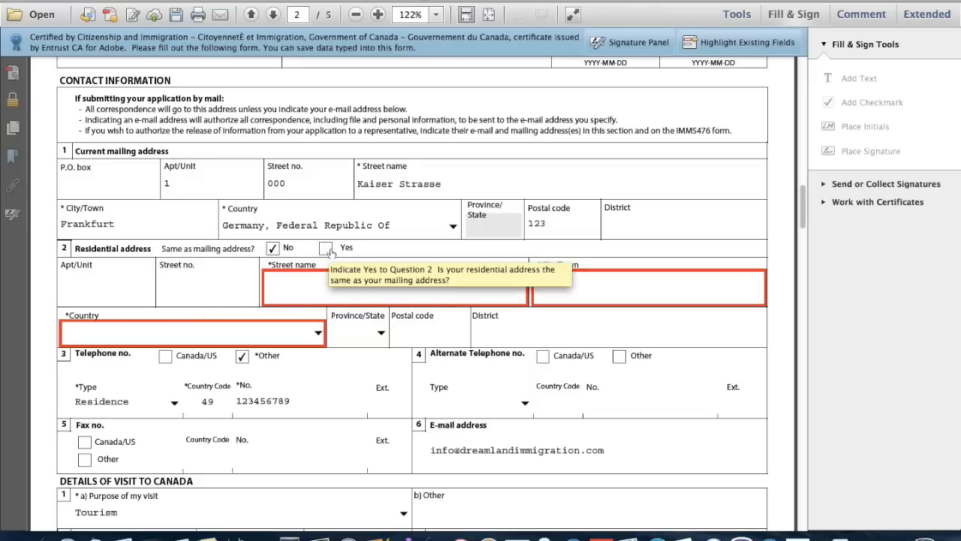
click(328, 250)
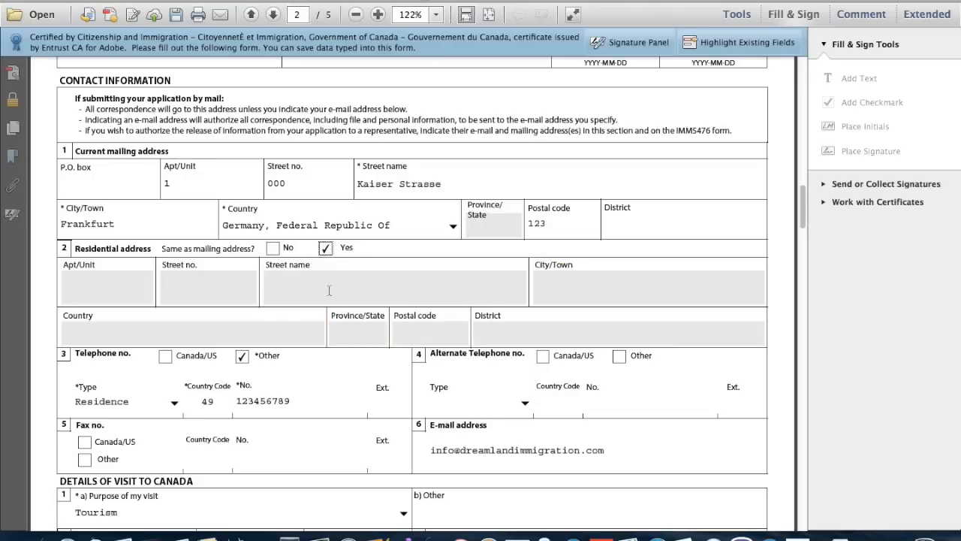
- Switch the telephone number format to Canada/US and back to Other, and enter country code 49 and the telephone number
scroll(329, 328, down, 4)
scroll(329, 291, down, 1)
scroll(329, 290, down, 2)
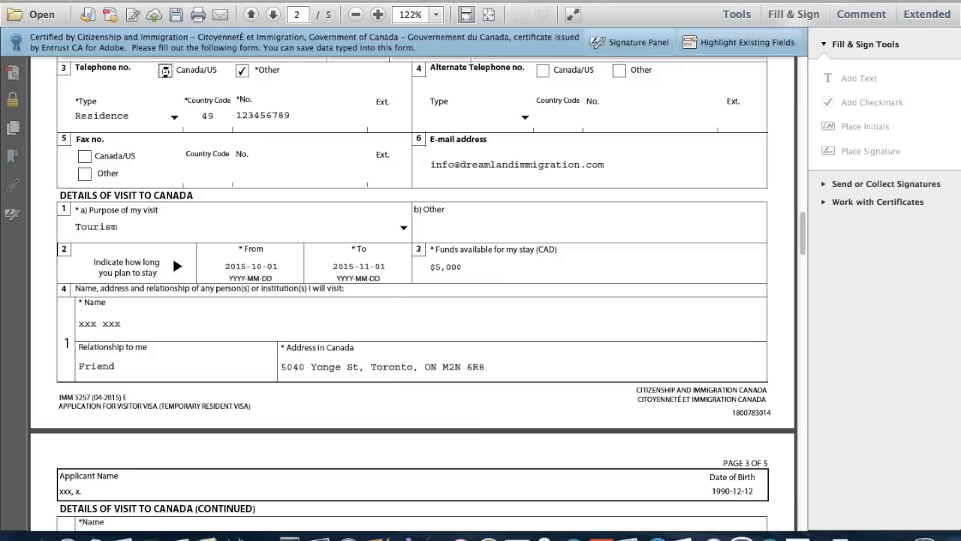
click(165, 70)
click(242, 70)
click(202, 120)
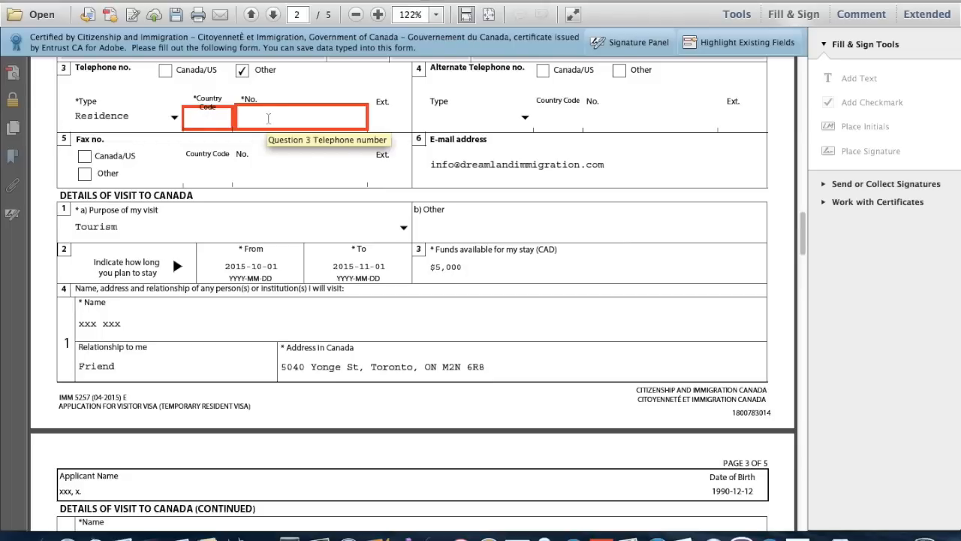
text(49)
key(Tab)
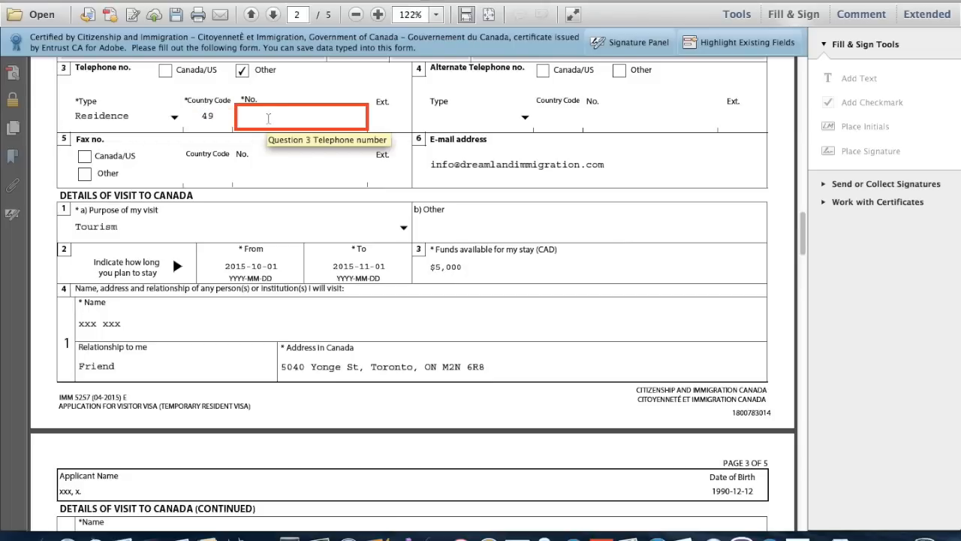
text(1234566)
click(474, 128)
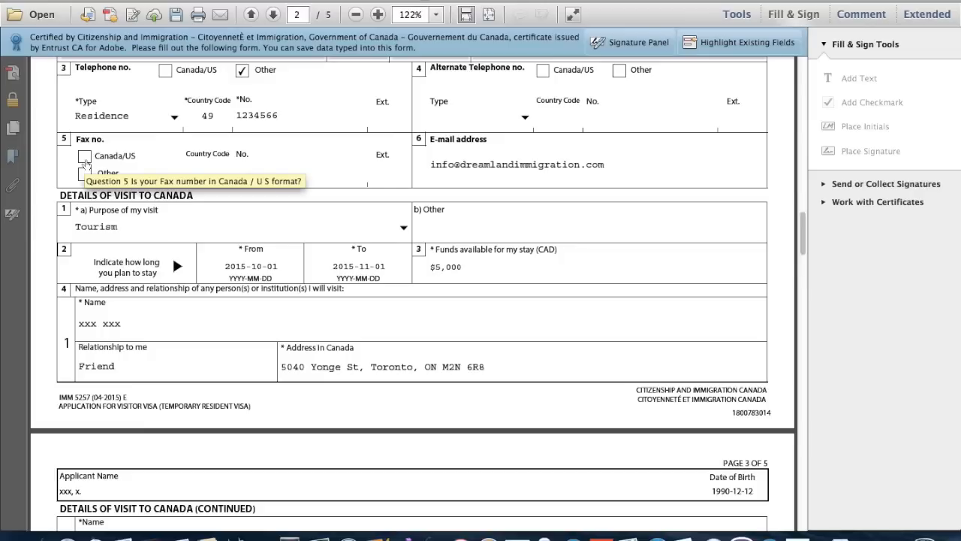
click(450, 166)
click(652, 153)
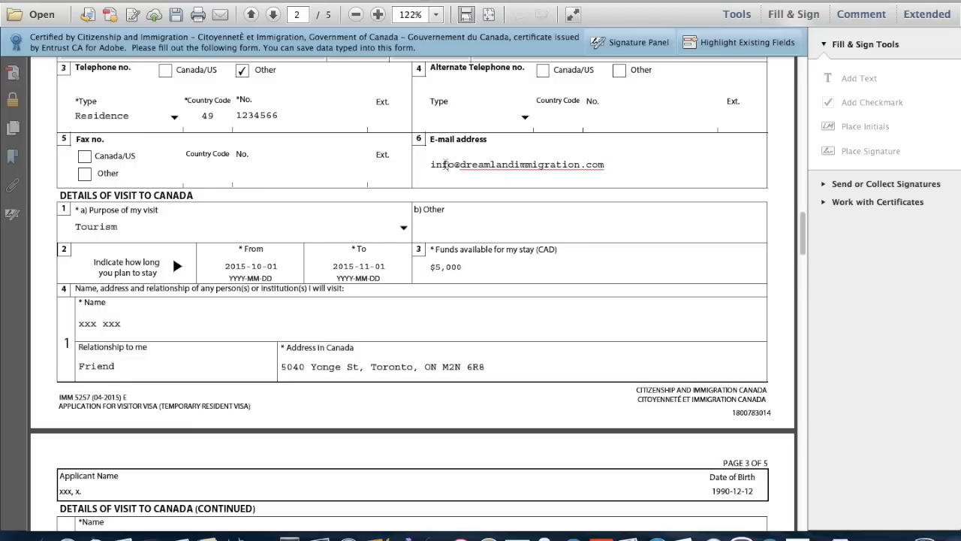
- Examine the choices for the purpose of the visit, trying Tourism and Family Visit as the answer
scroll(62, 147, down, 3)
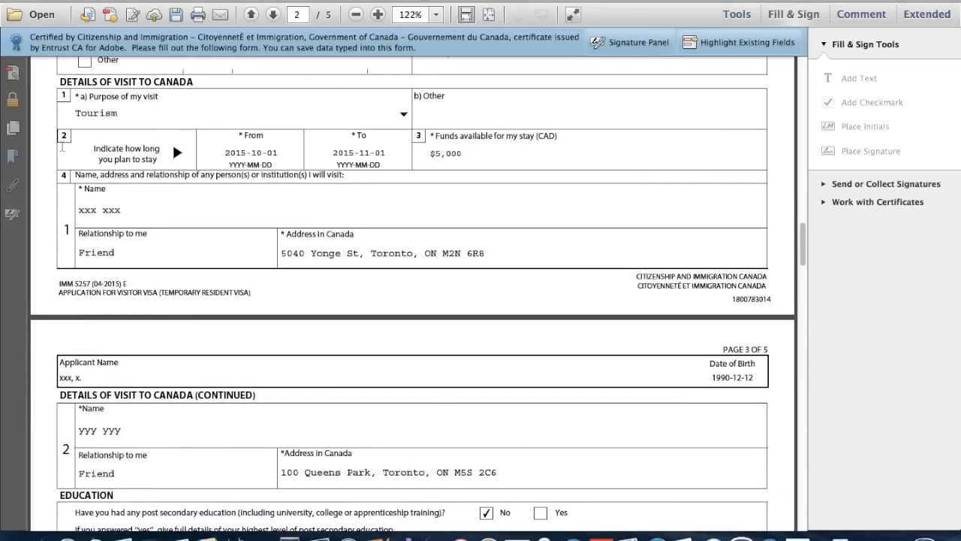
click(112, 112)
click(404, 112)
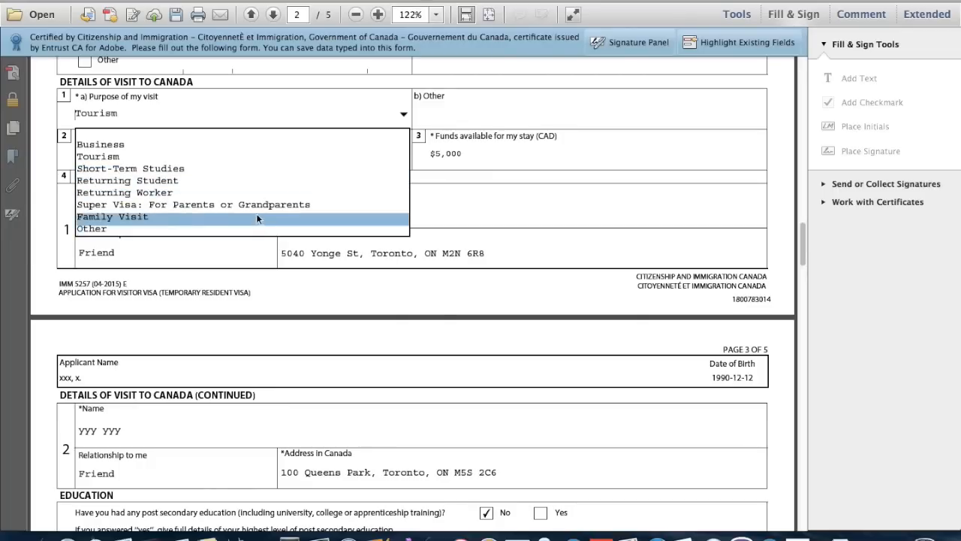
click(253, 158)
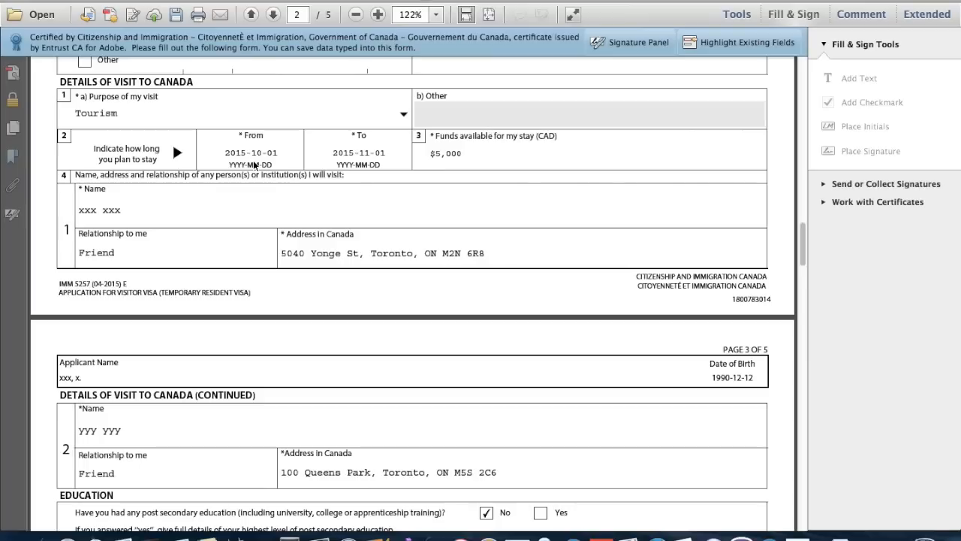
click(404, 115)
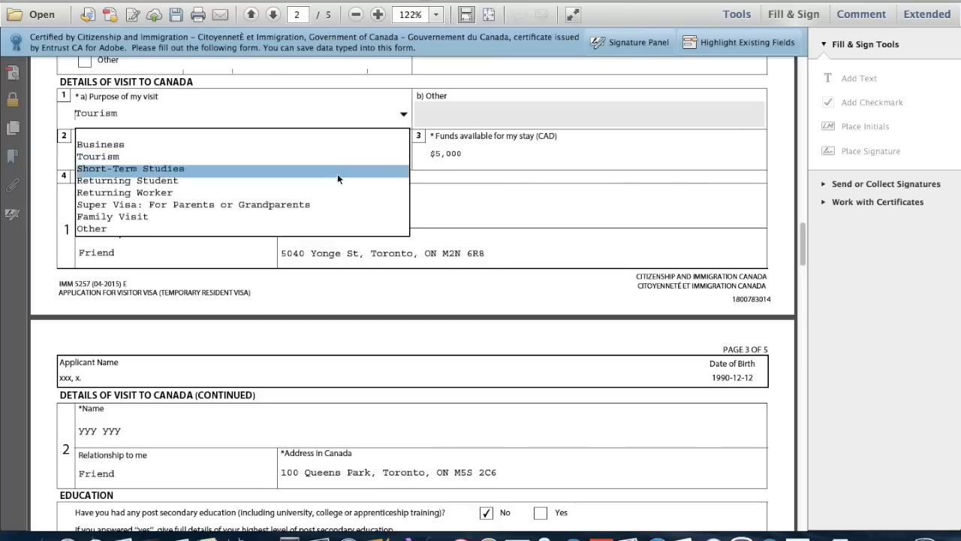
click(286, 217)
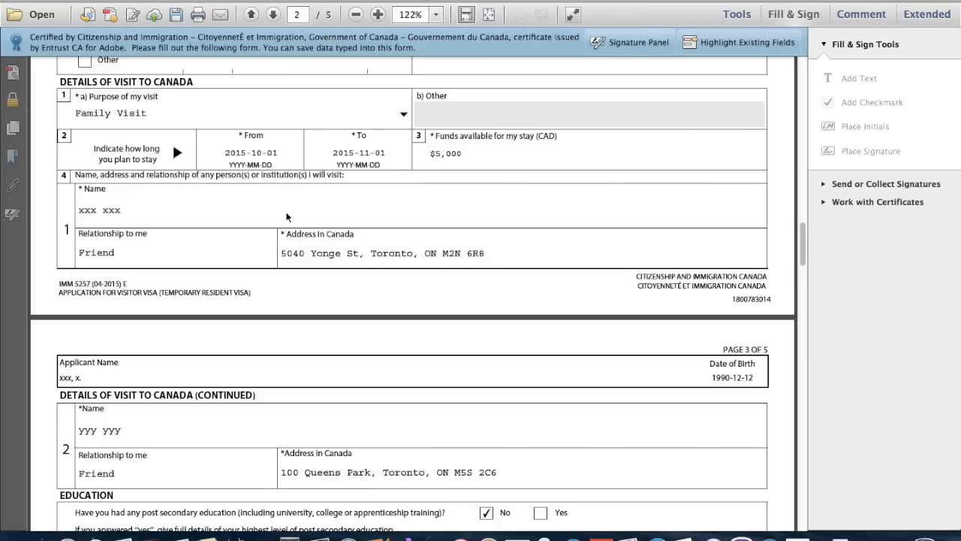
- Set the purpose of the visit to Other and enter "I am planing to visit my friend" as its explanation
click(407, 112)
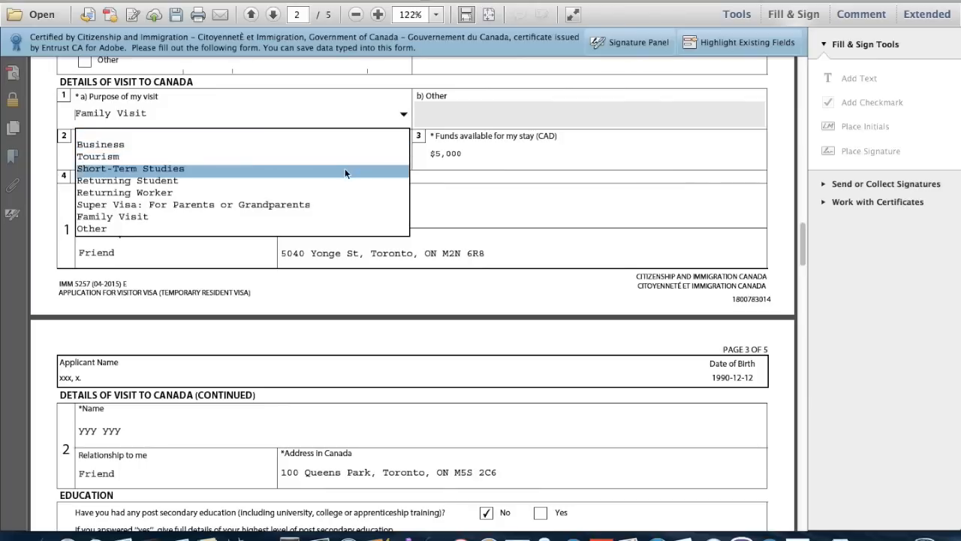
click(319, 226)
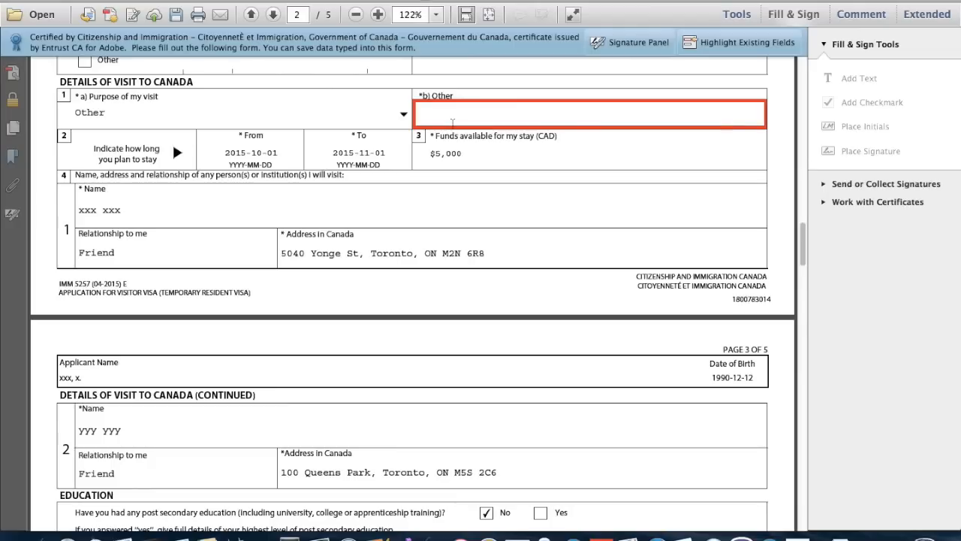
text(I am planing to visit)
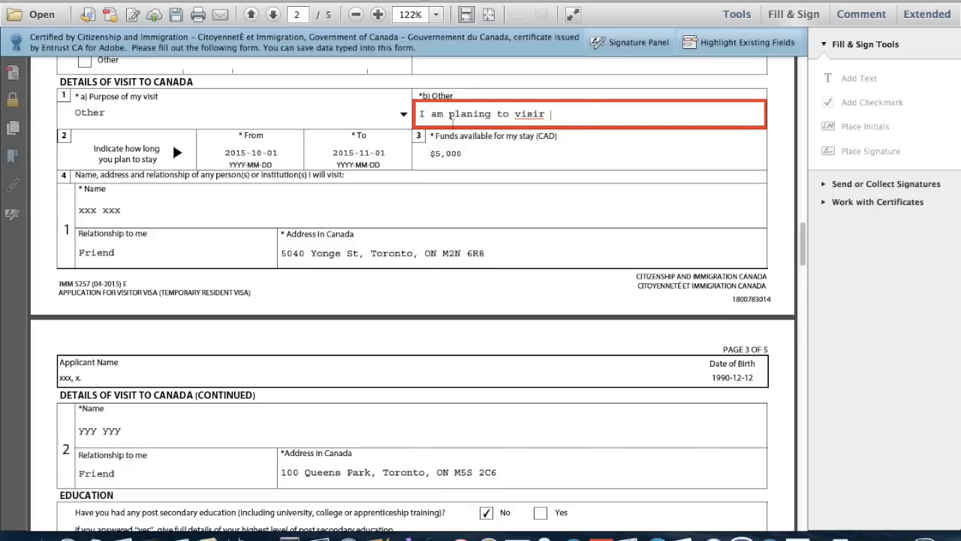
key(BackSpace)
text(t my firn)
text(d)
key(BackSpace)
key(BackSpace)
key(BackSpace)
key(BackSpace)
text(riend)
click(175, 148)
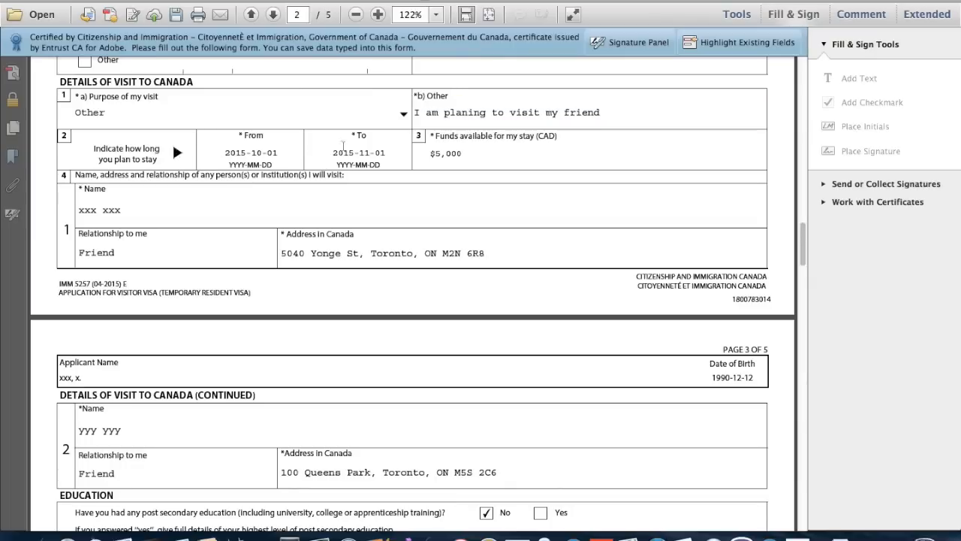
- Review the name, relationship and Canadian address fields for both people to visit
scroll(470, 147, down, 1)
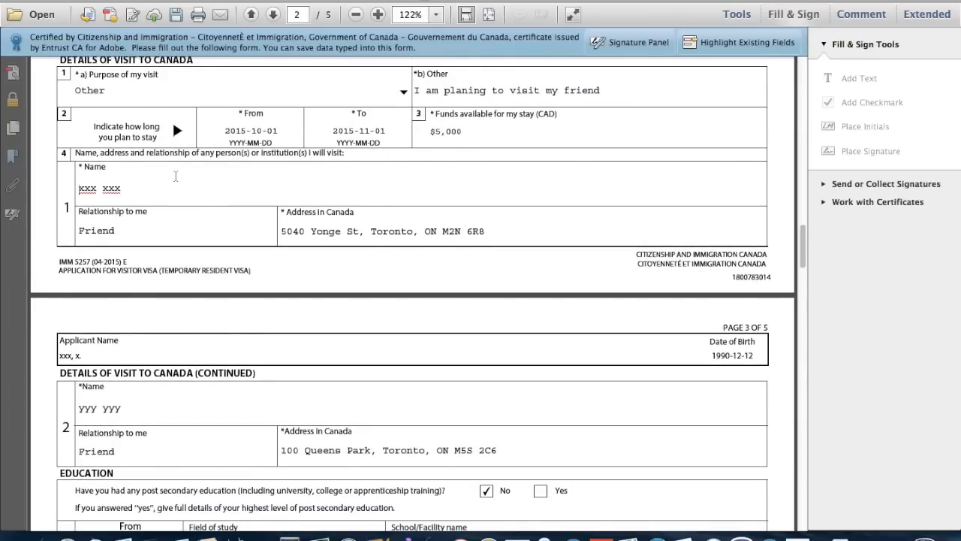
scroll(176, 181, down, 2)
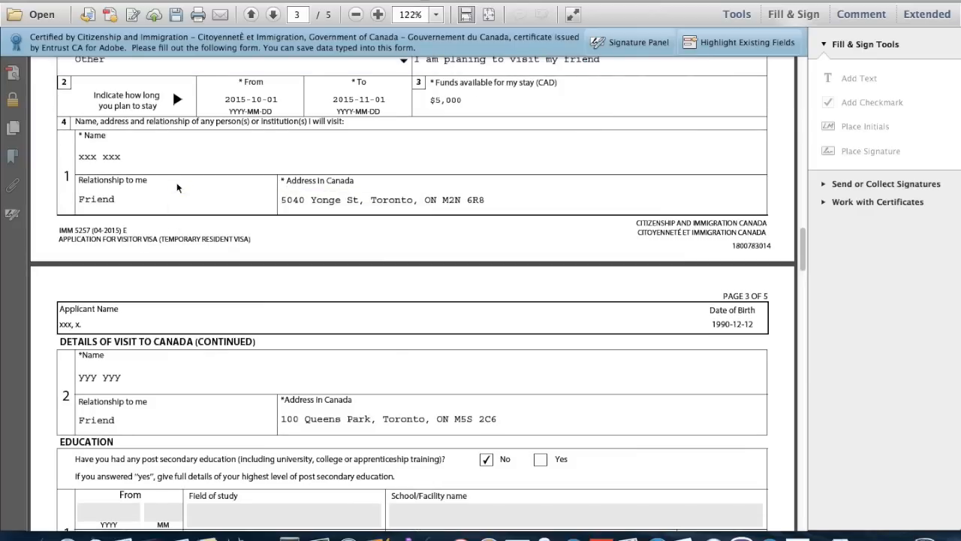
click(319, 194)
scroll(328, 205, down, 2)
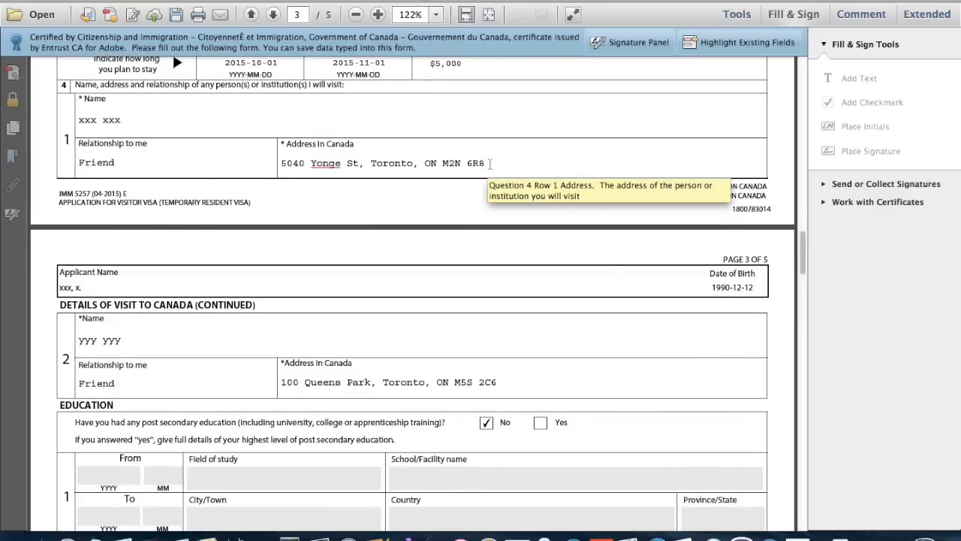
drag(489, 162, 244, 157)
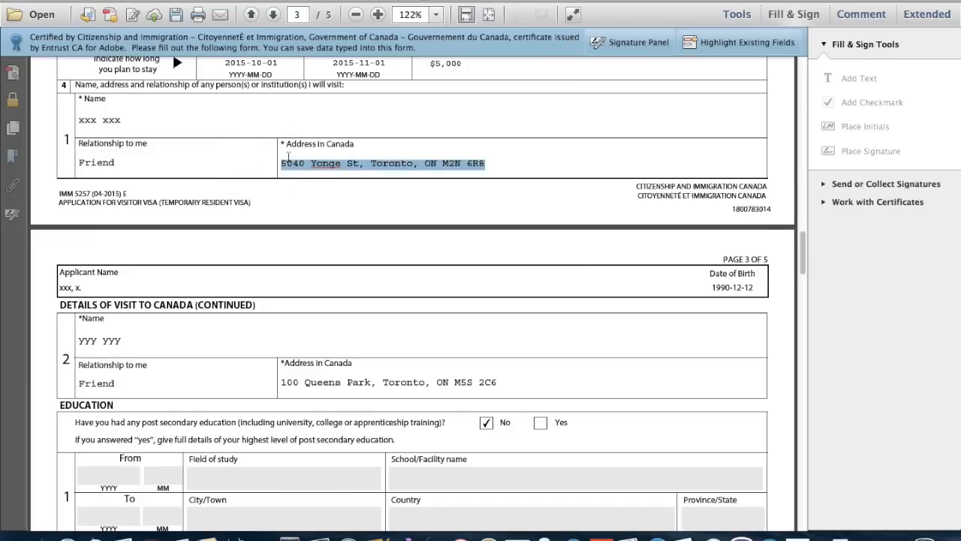
click(312, 165)
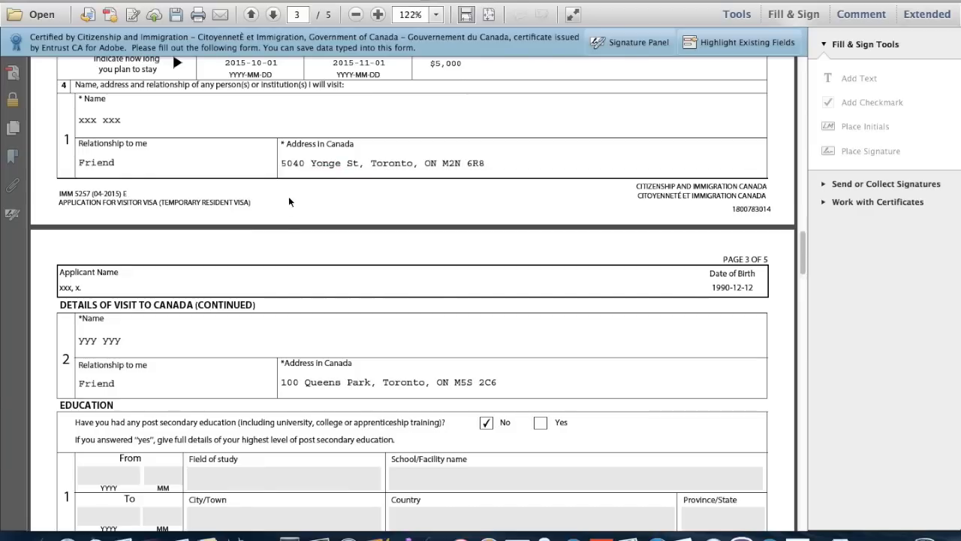
scroll(289, 202, down, 1)
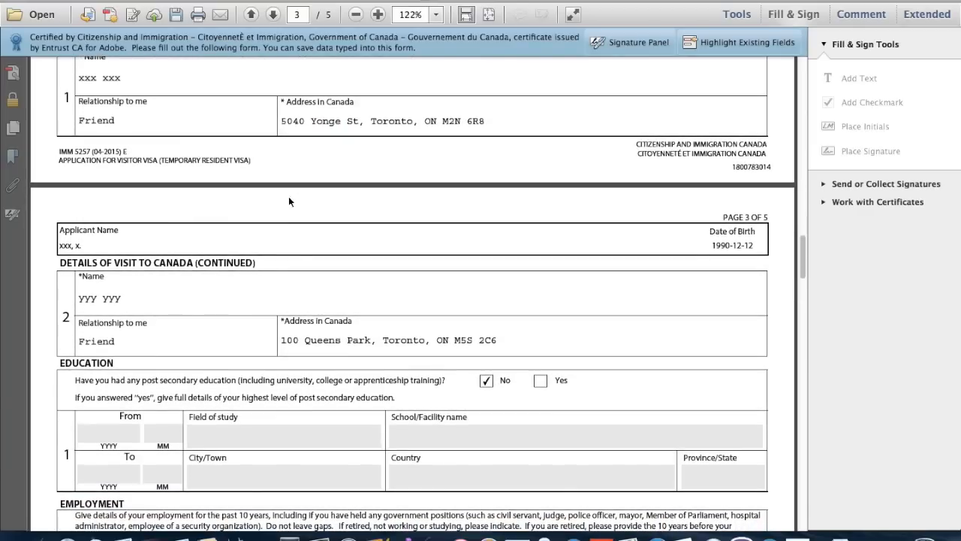
scroll(289, 201, down, 2)
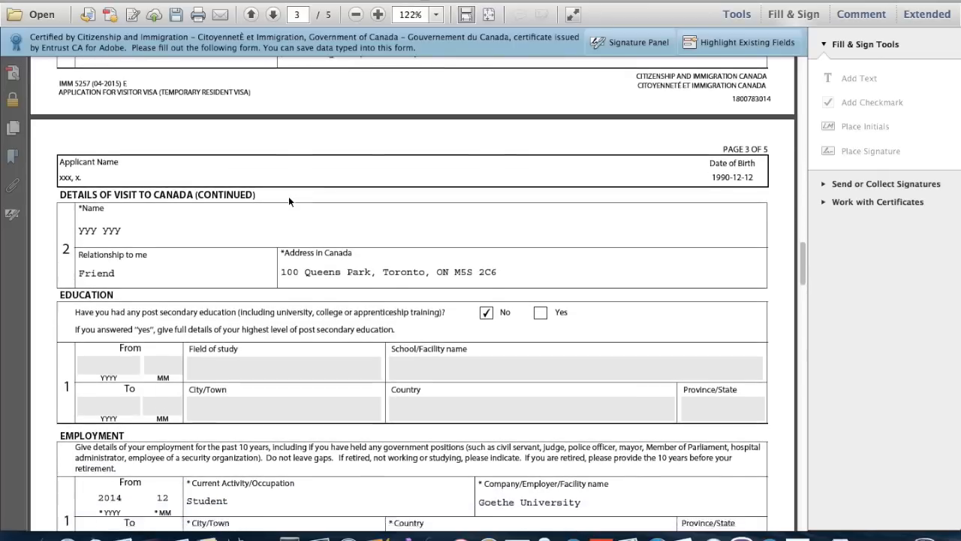
scroll(288, 196, down, 3)
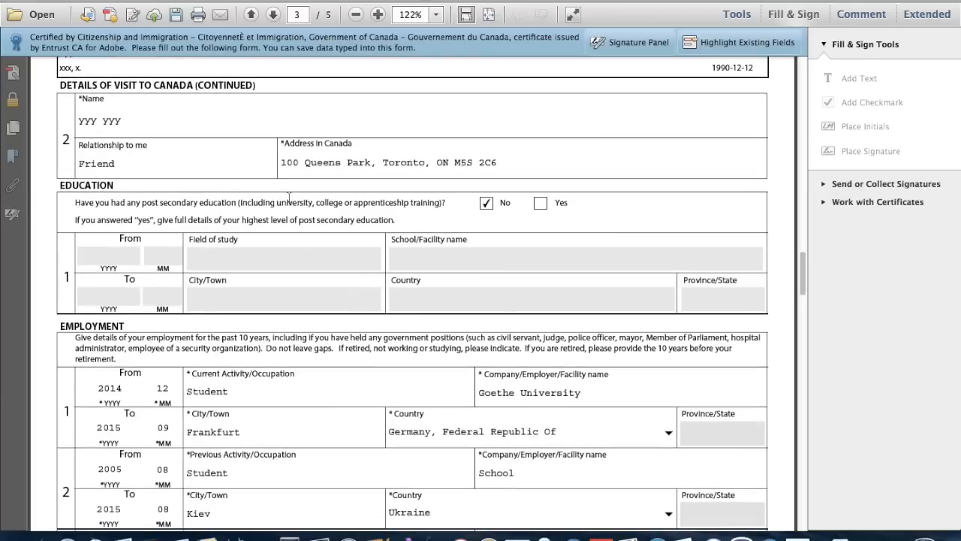
click(196, 122)
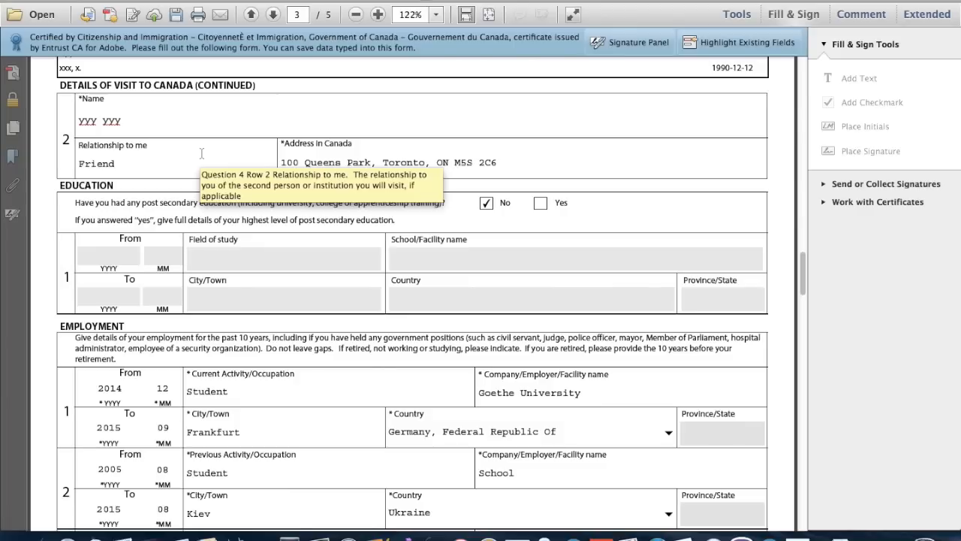
click(141, 161)
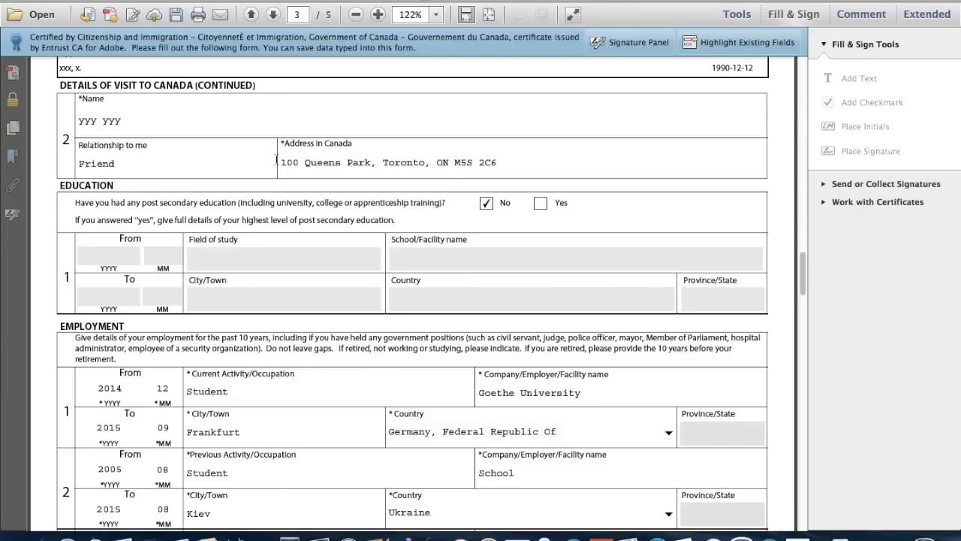
- Answer Yes to having post secondary education to show its required fields, and set it back to No
scroll(288, 164, down, 2)
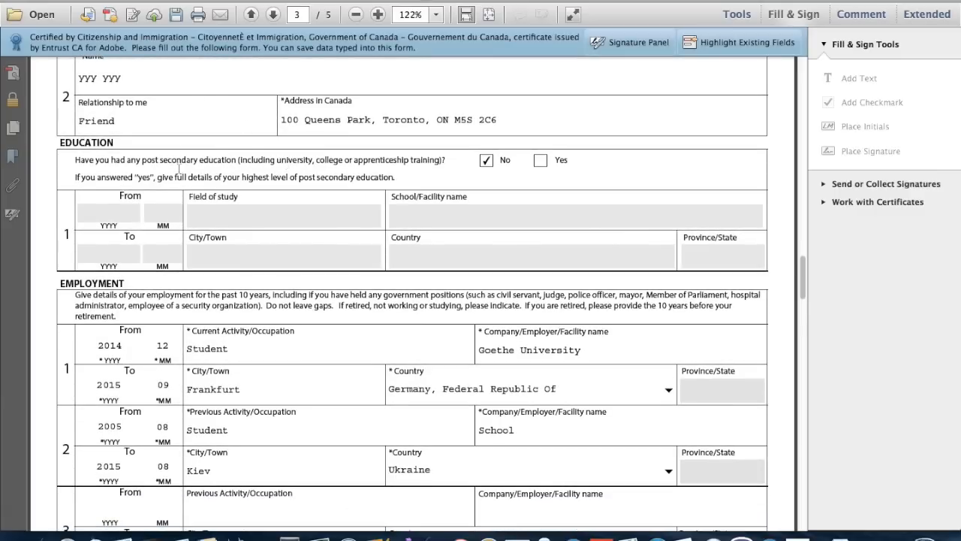
scroll(180, 171, down, 1)
scroll(180, 178, down, 1)
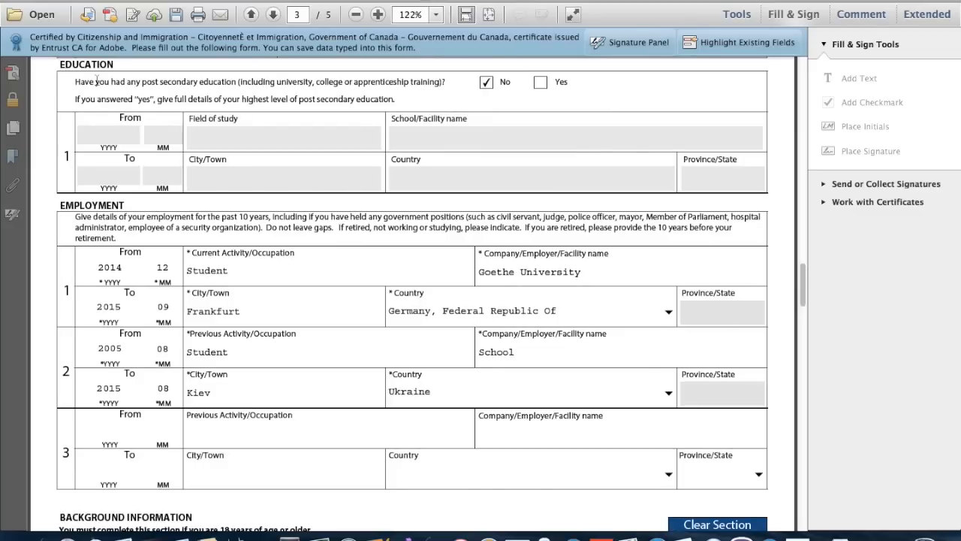
click(541, 84)
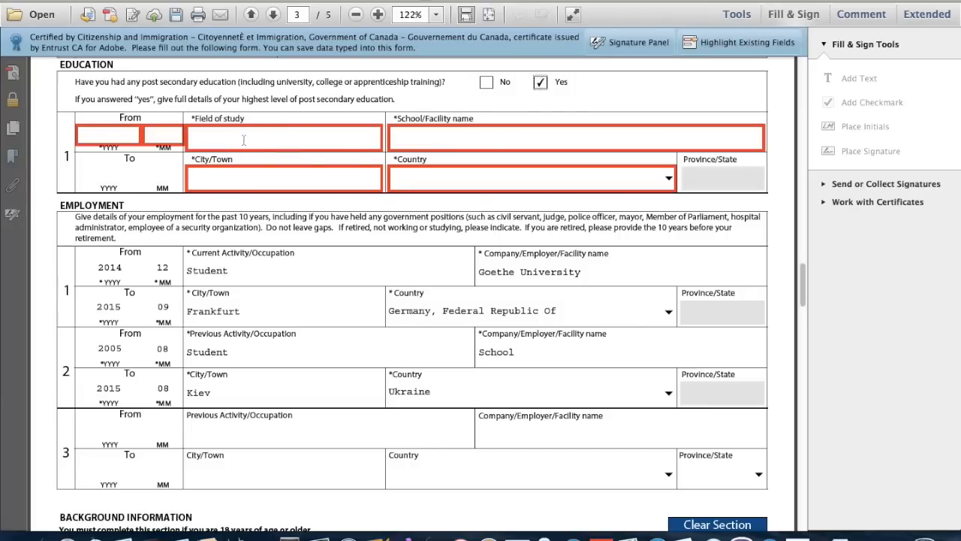
click(487, 82)
- Review the dates, occupation, employer, city and country fields of the employment records for the past 10 years
scroll(329, 168, down, 1)
scroll(329, 169, down, 5)
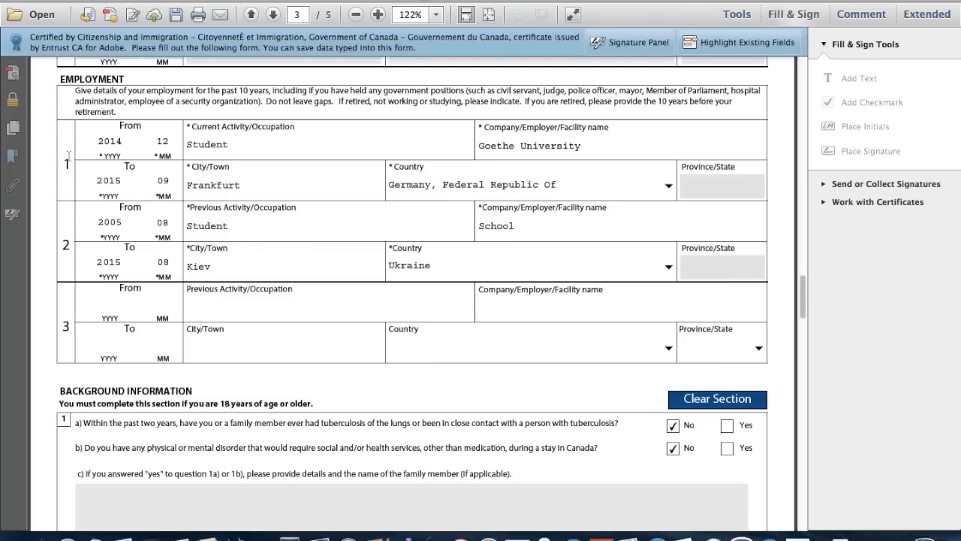
scroll(67, 158, down, 2)
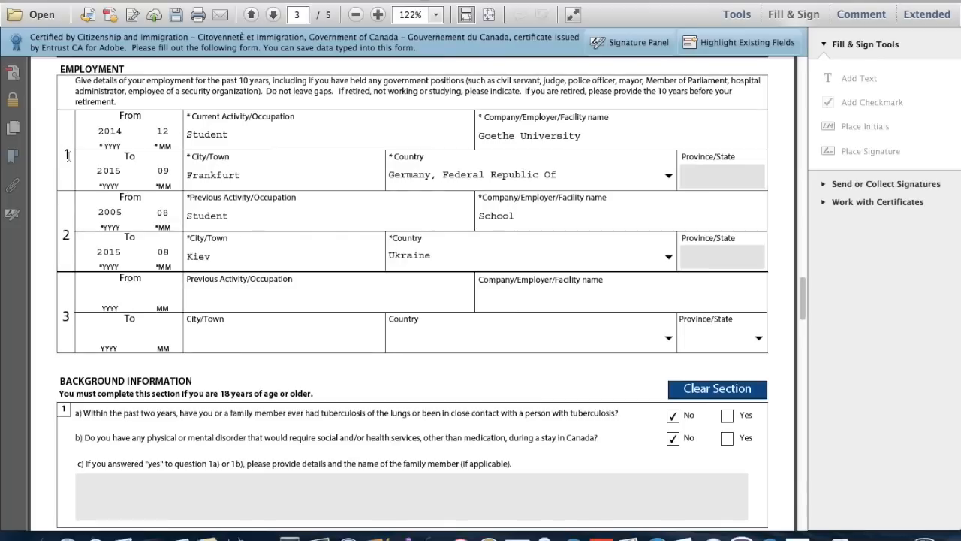
click(255, 143)
scroll(173, 196, down, 1)
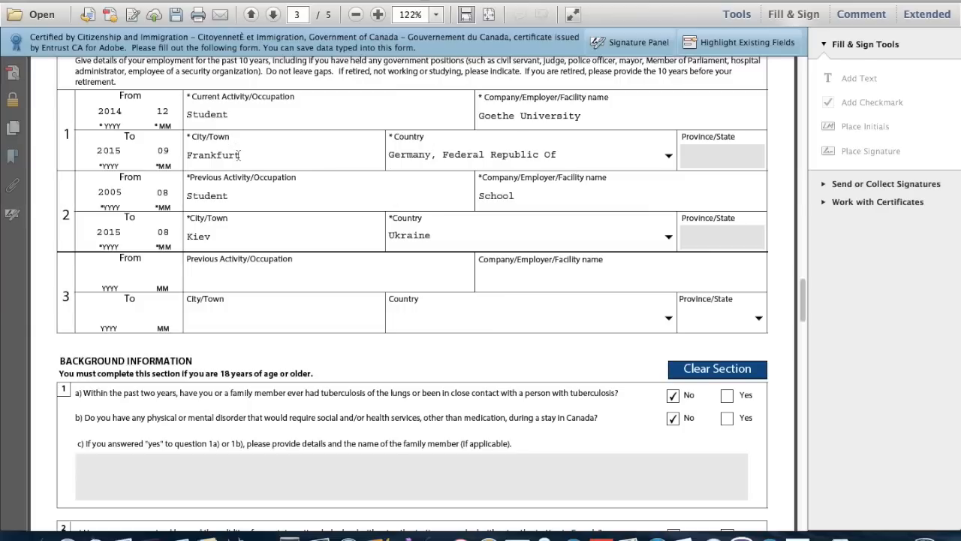
scroll(238, 155, down, 2)
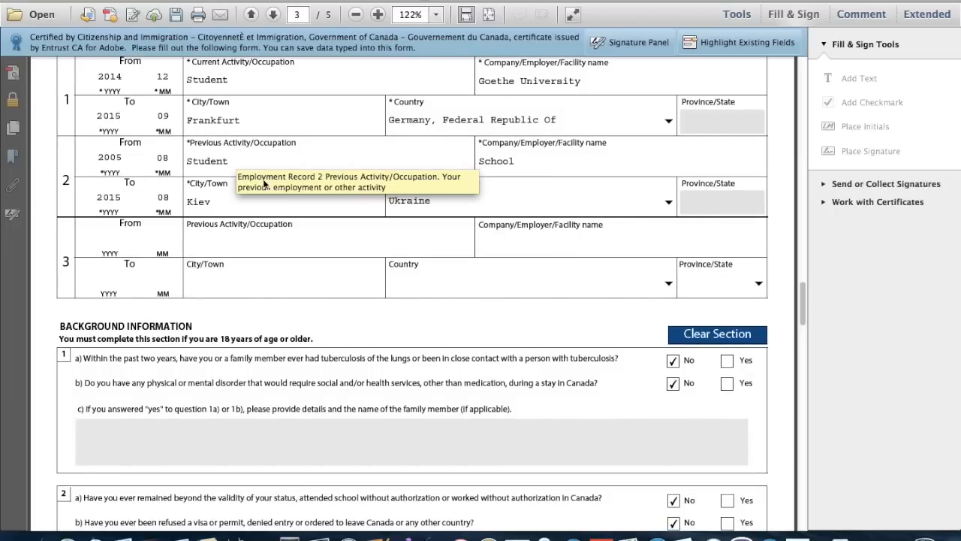
scroll(291, 210, down, 4)
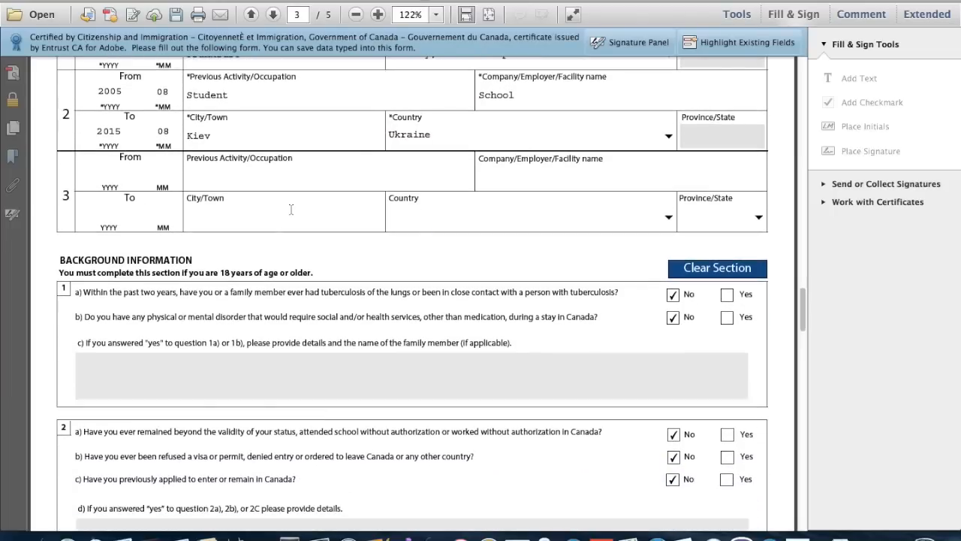
- Review the Background Information questions on health, immigration history, criminal offences and military service
scroll(340, 237, down, 10)
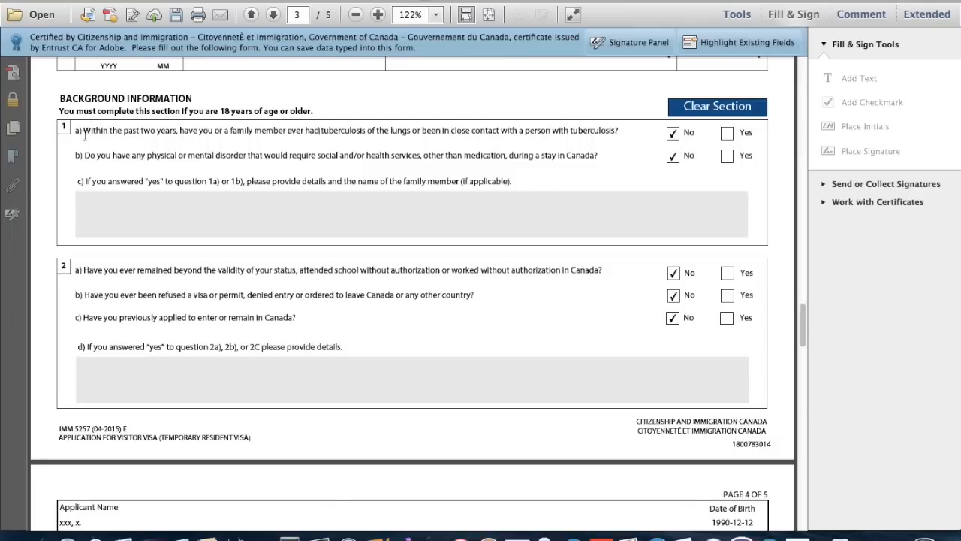
scroll(84, 136, down, 2)
scroll(85, 136, down, 1)
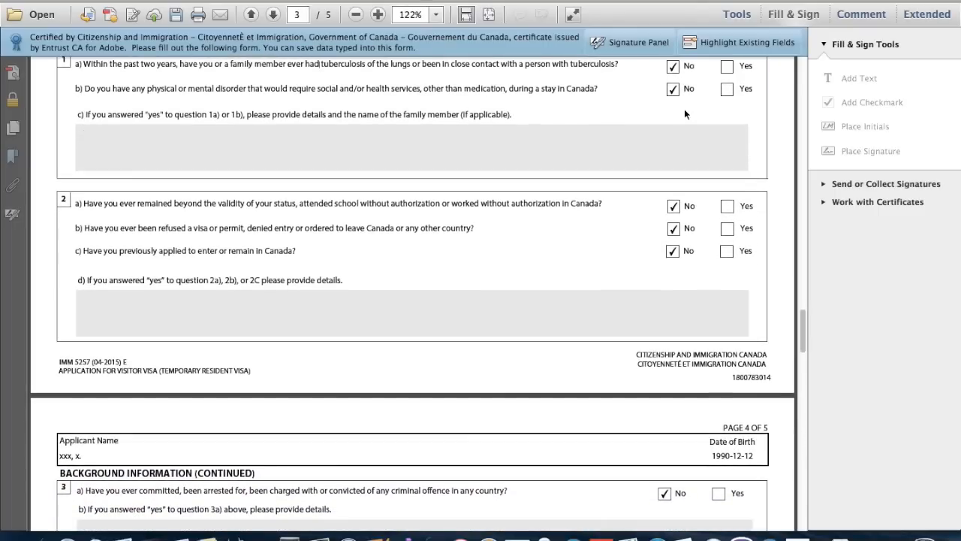
scroll(684, 110, down, 8)
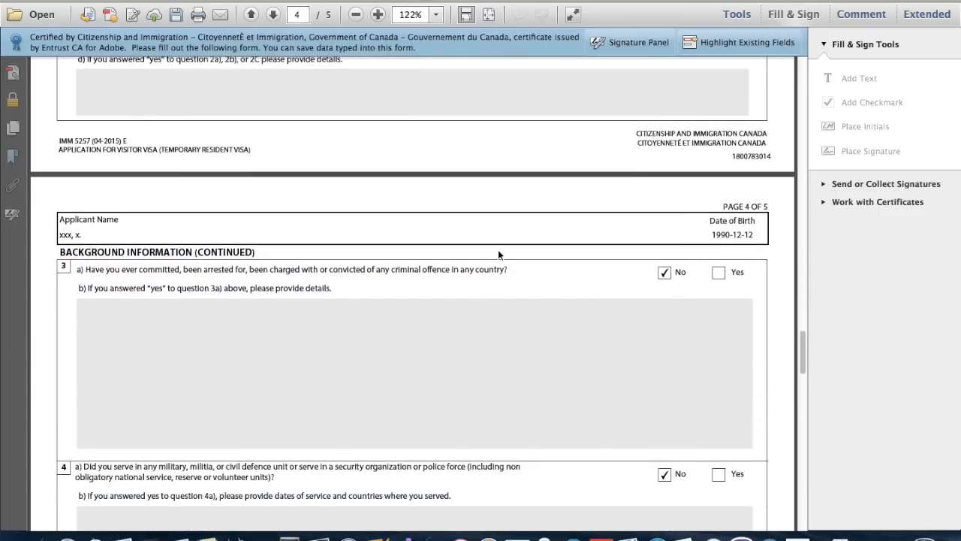
- Answer Yes to consenting to be contacted by CIC or an organization at CIC's request in the Signature section
scroll(498, 250, down, 20)
scroll(498, 249, down, 2)
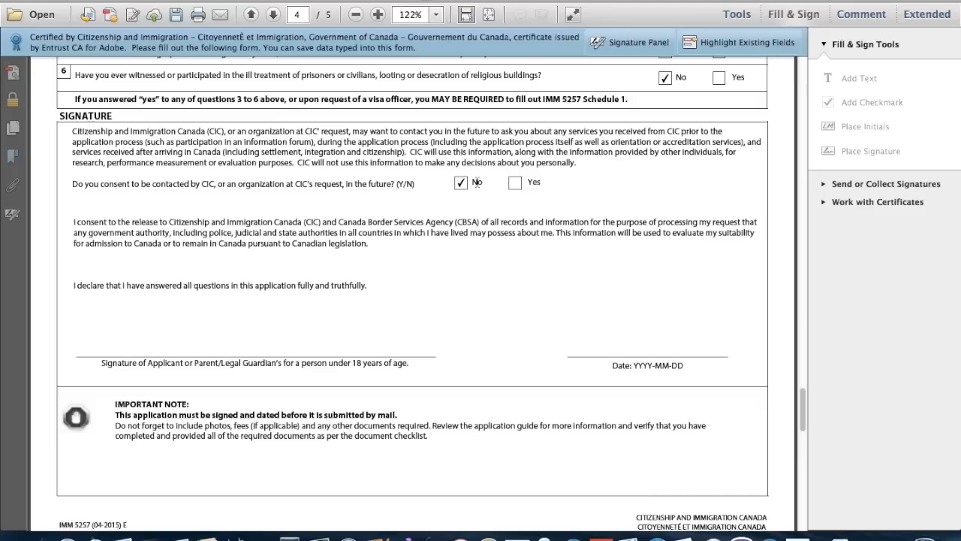
click(515, 183)
- Review the consent and declaration statements, the signature and date lines, and the important note about signing before mailing
scroll(420, 277, down, 5)
scroll(420, 279, down, 15)
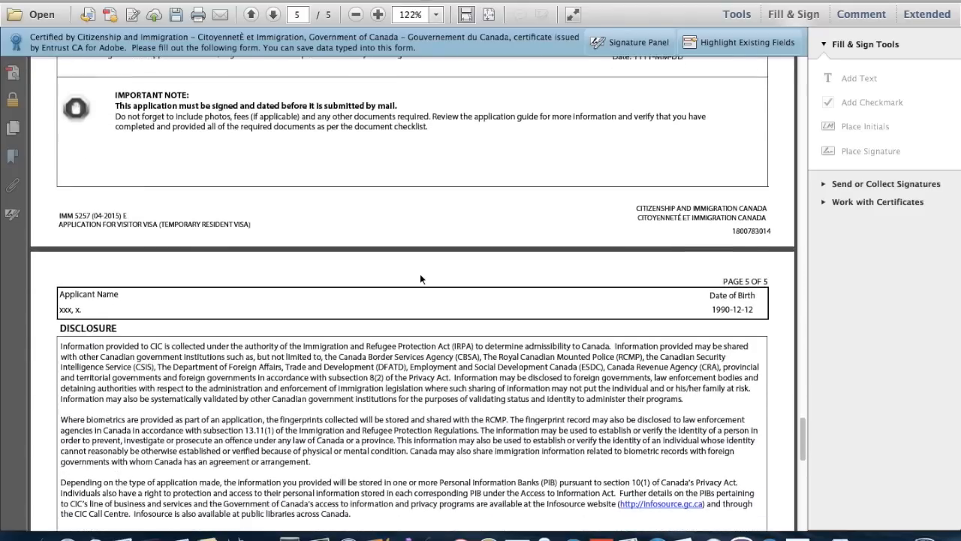
scroll(421, 274, up, 8)
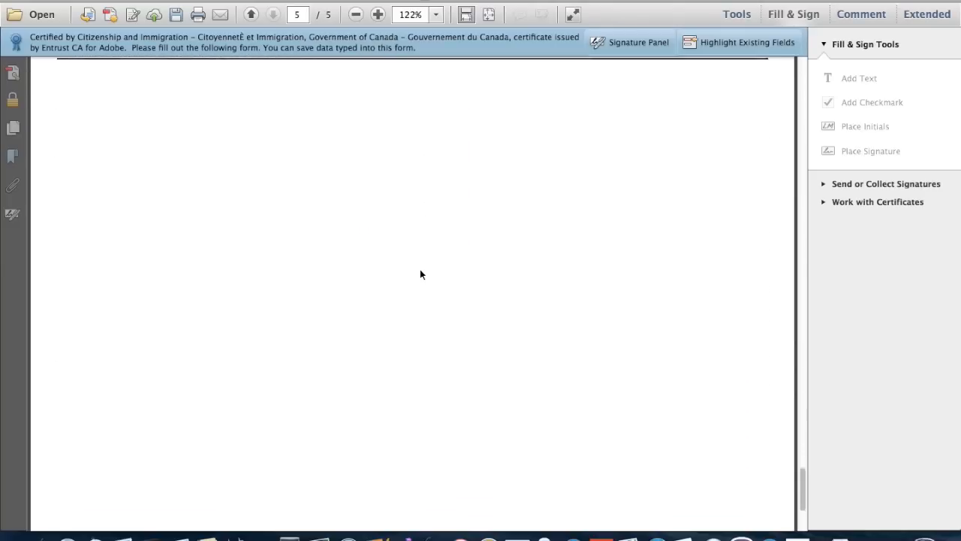
scroll(421, 272, up, 13)
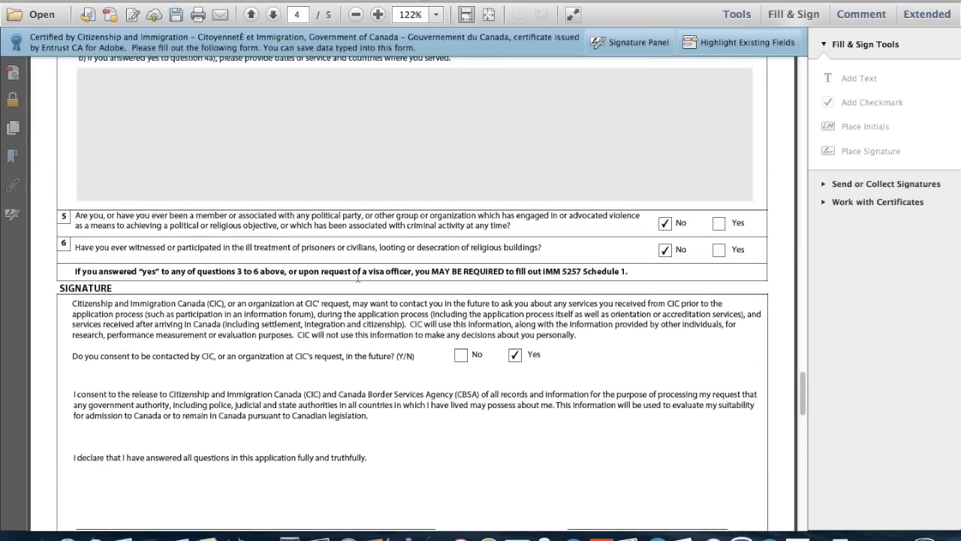
scroll(357, 274, down, 6)
scroll(358, 275, down, 6)
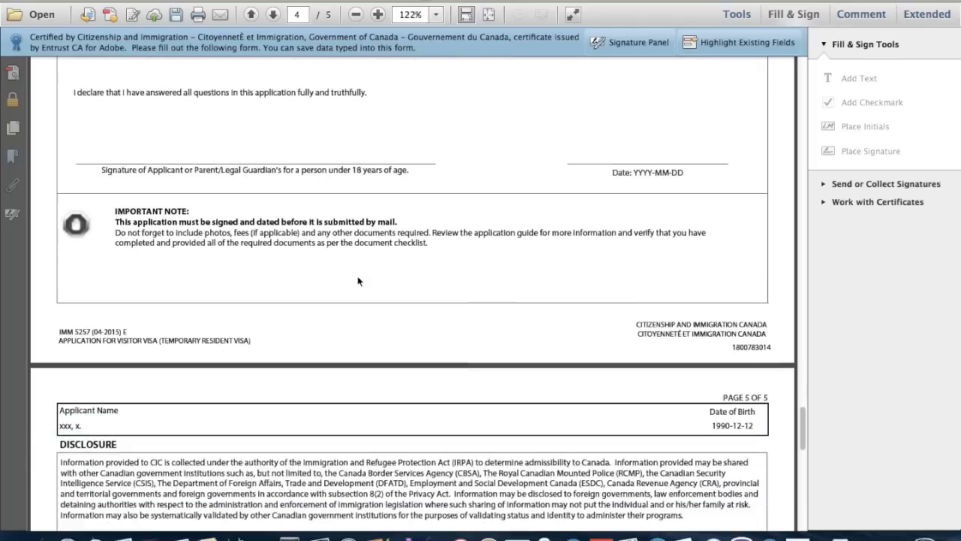
scroll(358, 275, up, 6)
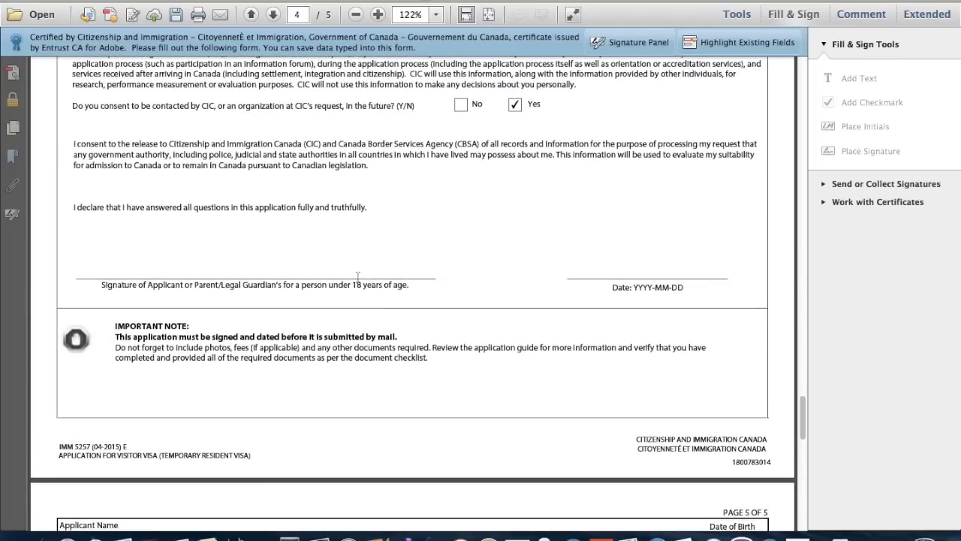
scroll(358, 277, down, 3)
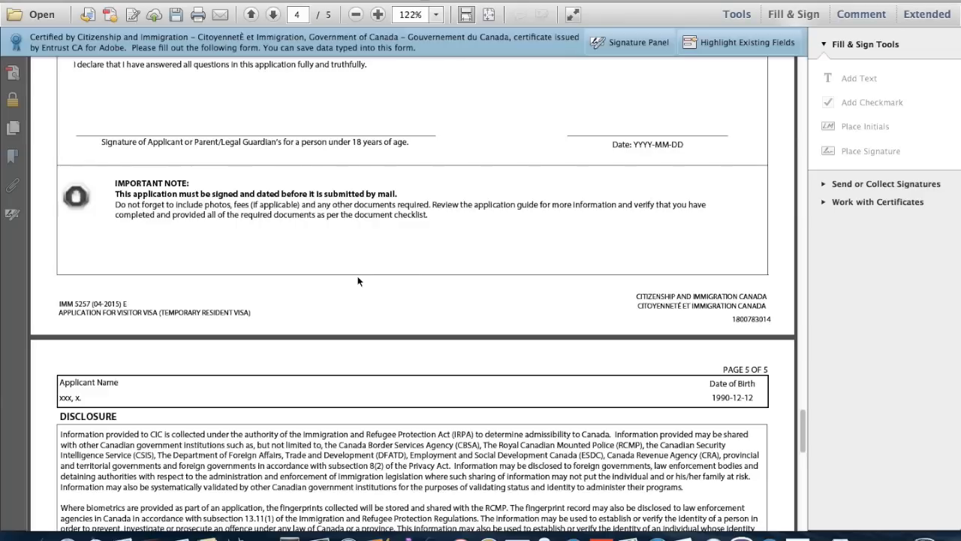
- Look over the Disclosure section on the last page, validate the completed form and dismiss the message
scroll(357, 281, down, 10)
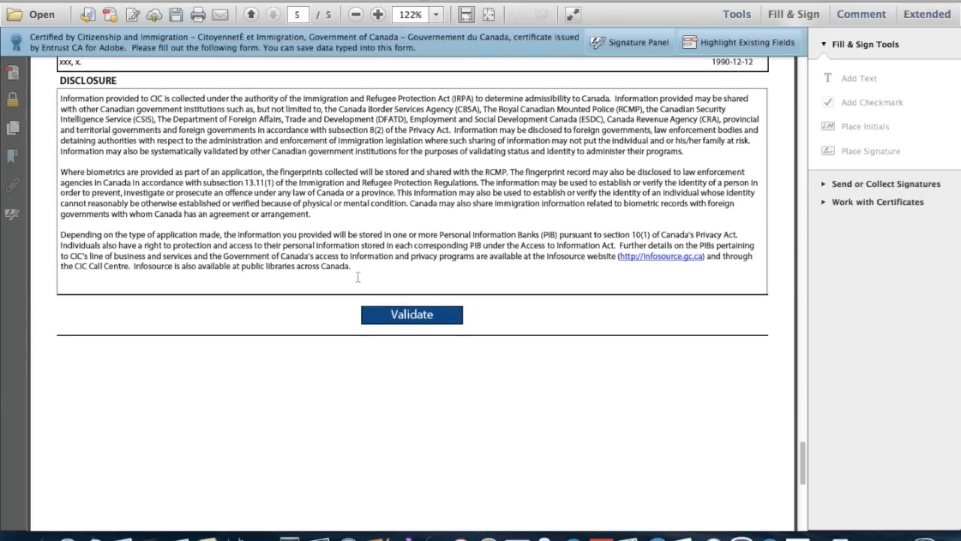
scroll(358, 278, up, 5)
scroll(358, 277, down, 10)
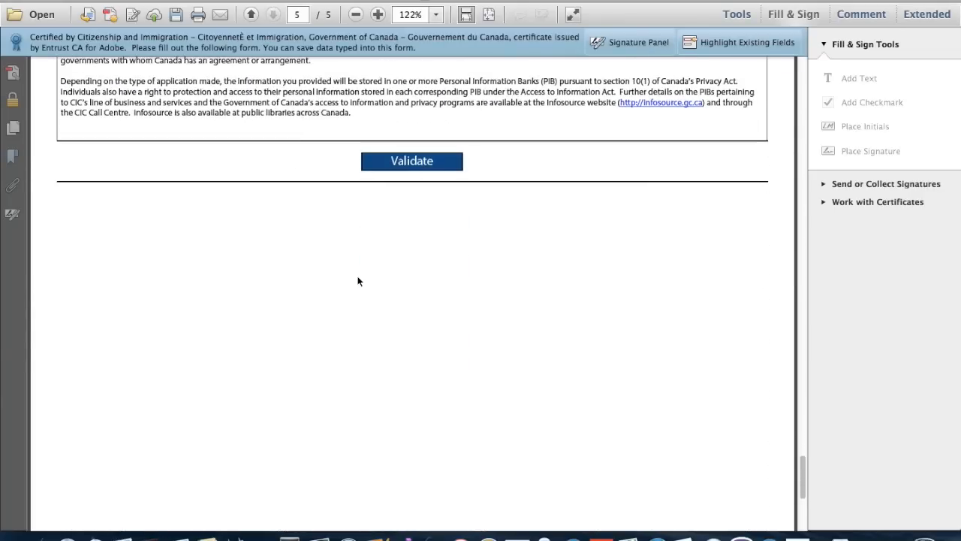
scroll(358, 278, up, 9)
scroll(357, 281, down, 5)
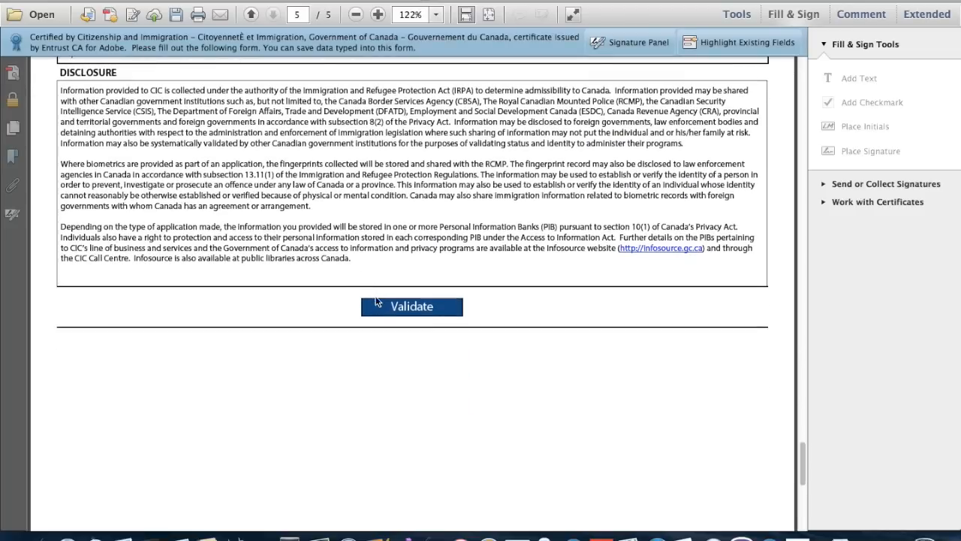
click(394, 311)
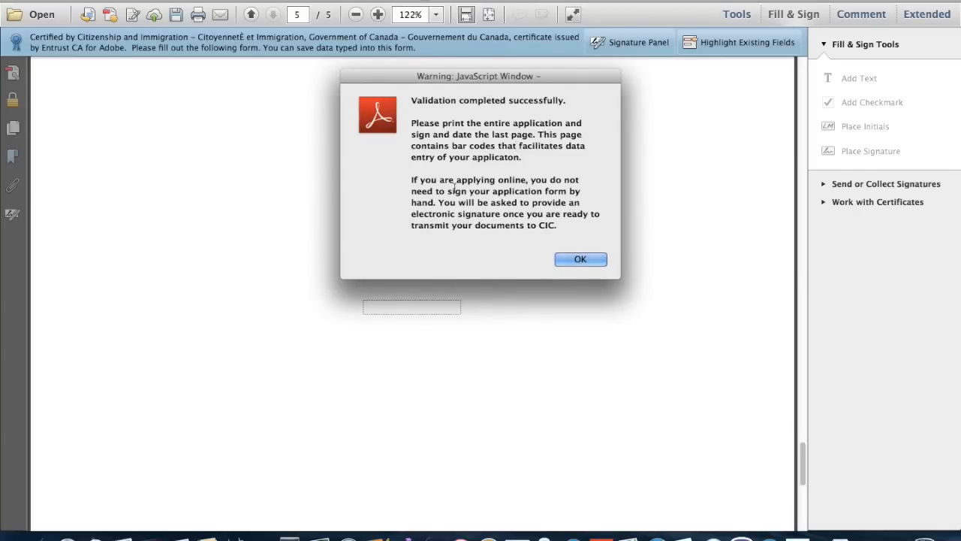
click(567, 259)
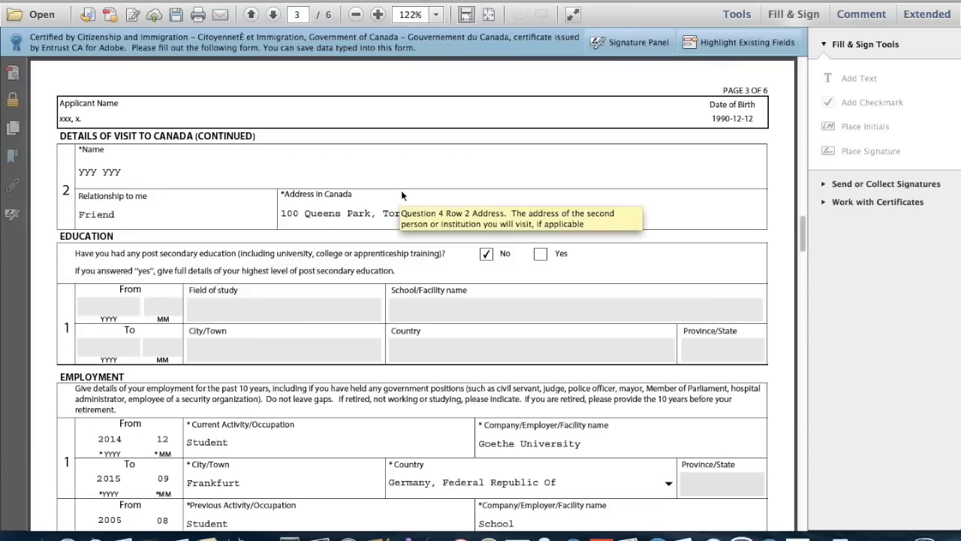
- Answer Yes to having ever used any other name in the Personal Details section on page 1
scroll(401, 194, up, 10)
scroll(401, 191, up, 2)
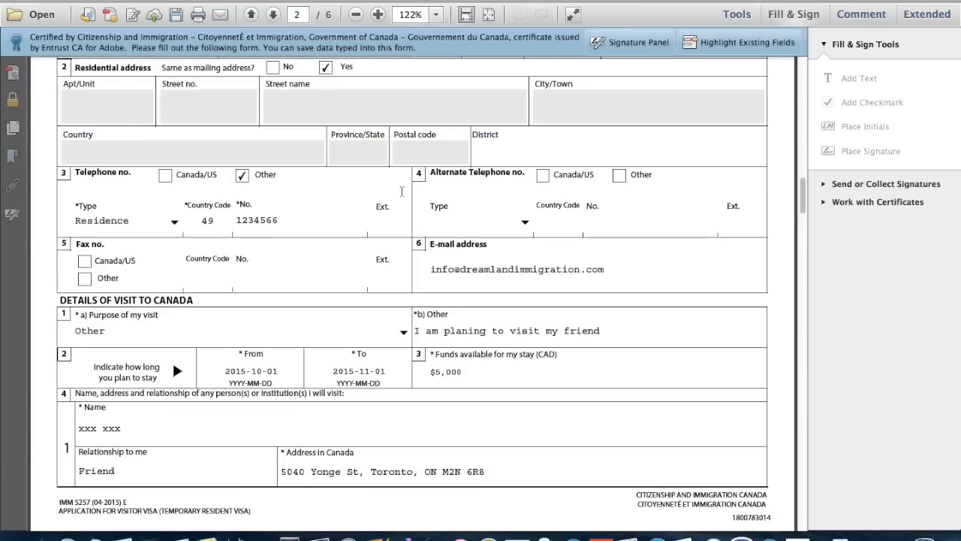
scroll(401, 191, up, 10)
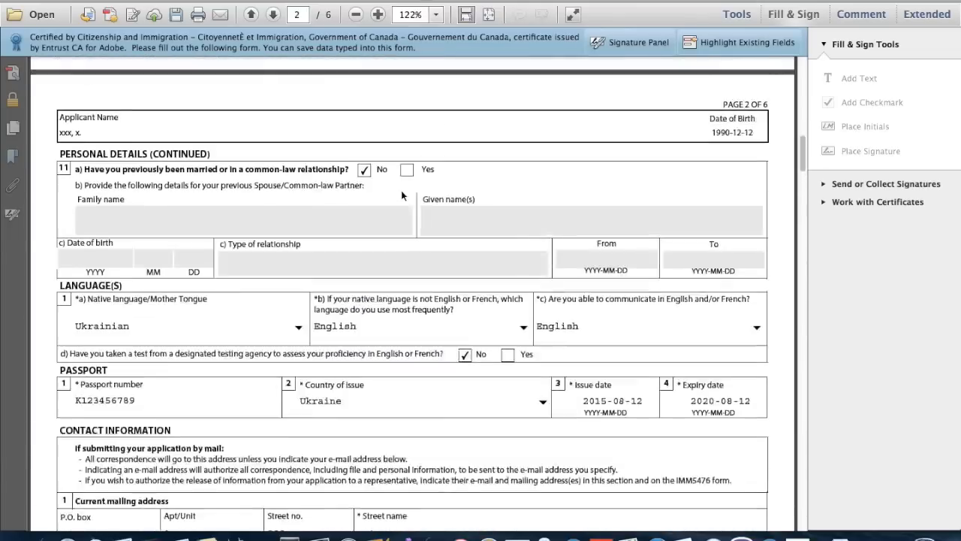
scroll(401, 190, up, 5)
scroll(401, 191, down, 8)
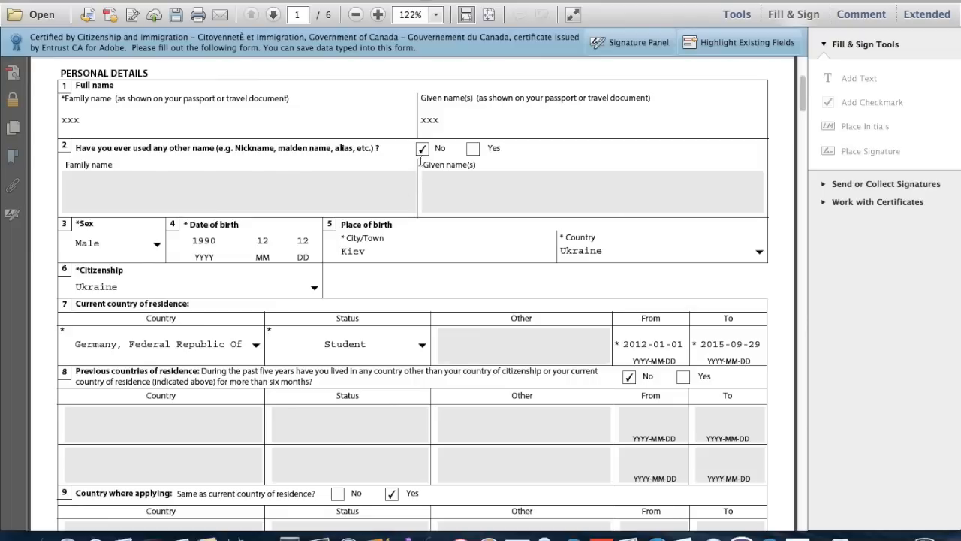
click(473, 148)
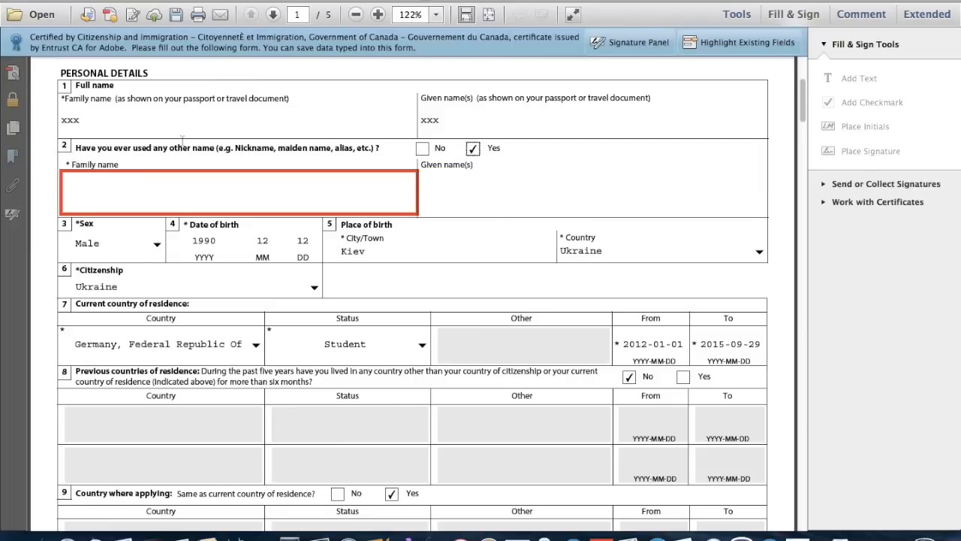
- Validate the form with the other family name left blank, highlight the missing field's name and dismiss the message
scroll(156, 144, up, 5)
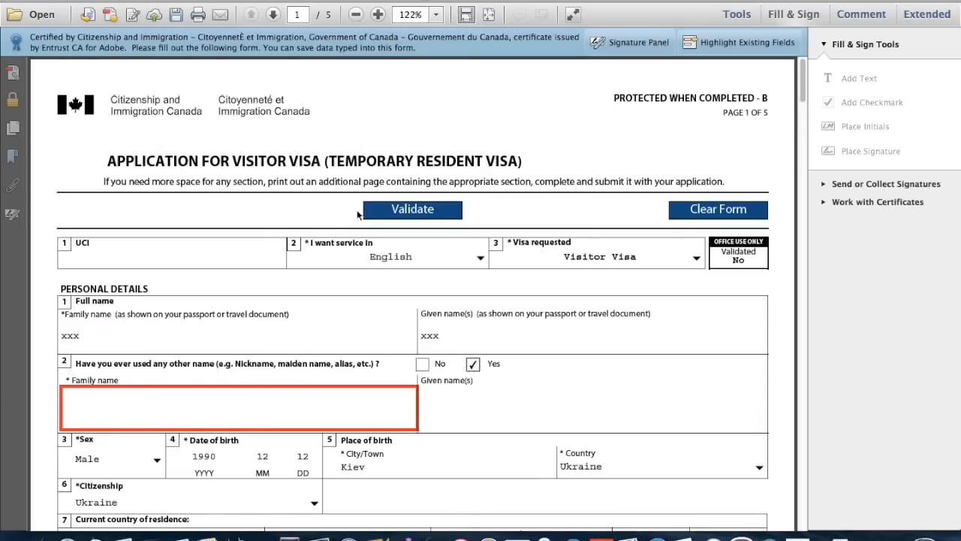
click(394, 211)
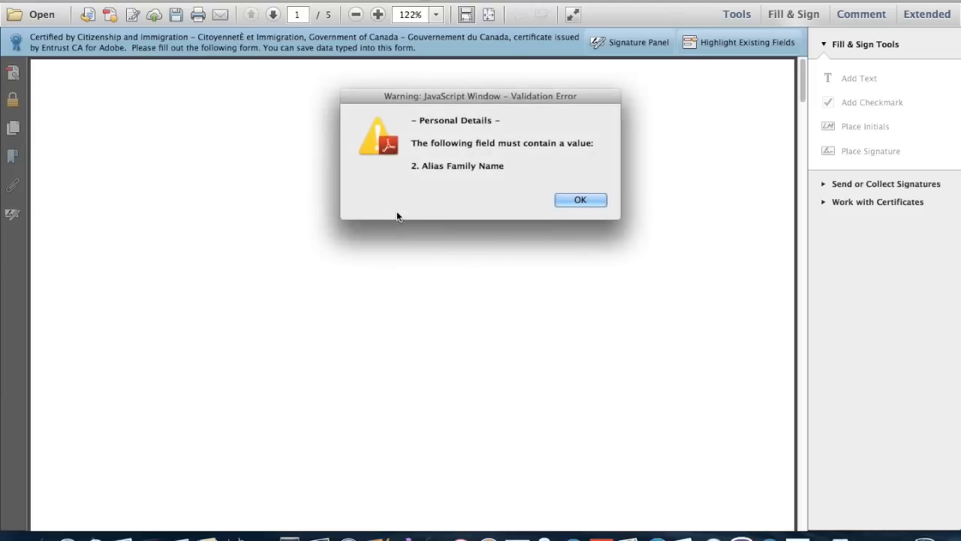
drag(420, 167, 495, 168)
click(578, 204)
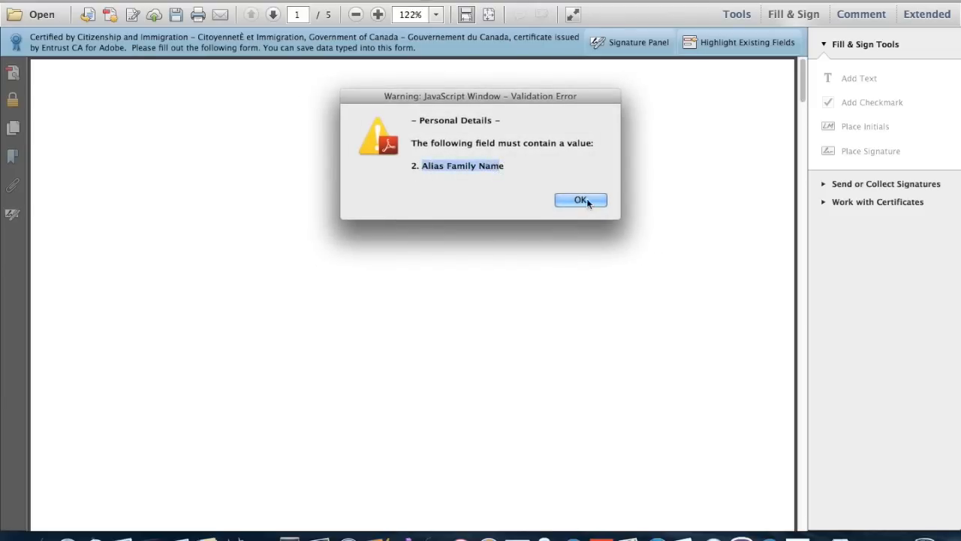
- Enter "nickname" as both the family name and given name under other names used, and validate the form again
scroll(416, 278, down, 4)
click(328, 274)
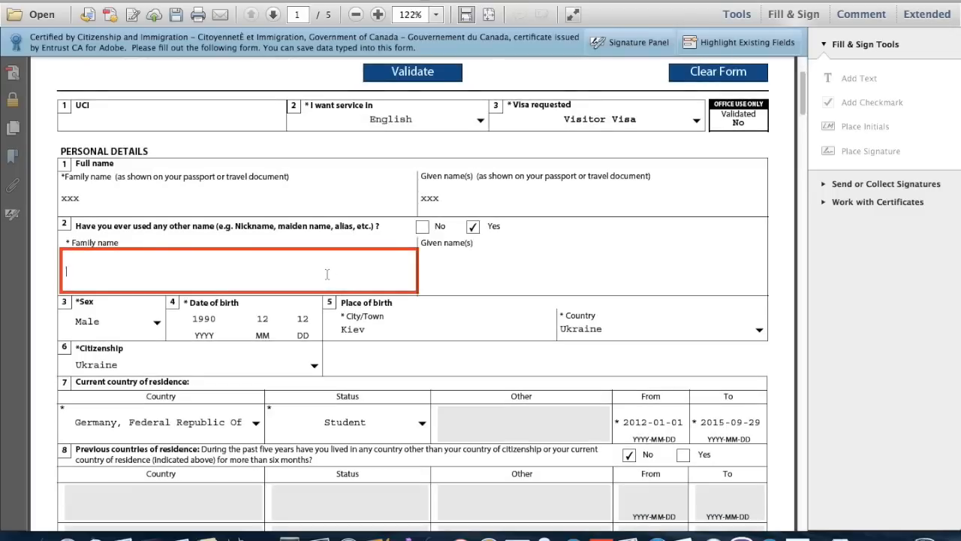
text(nickname)
key(Tab)
text(nickname)
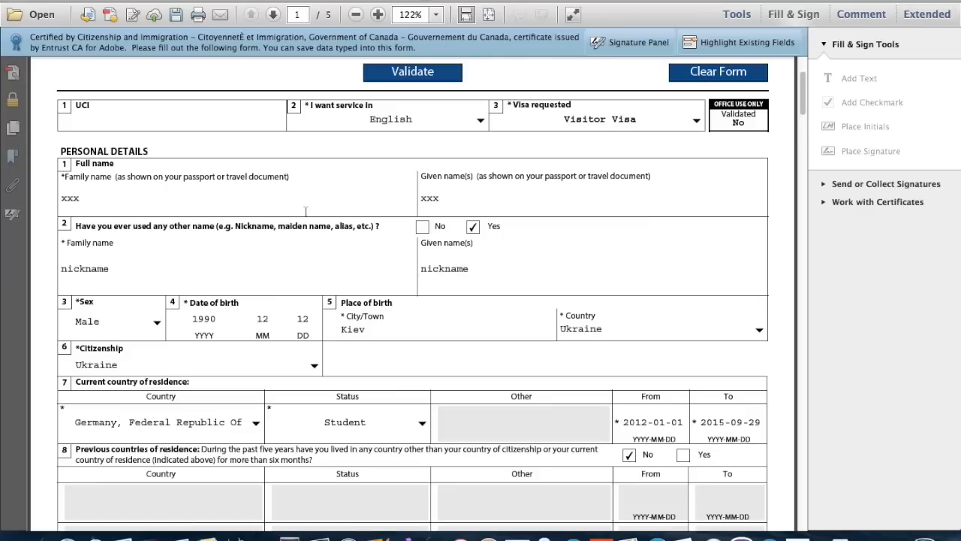
click(413, 80)
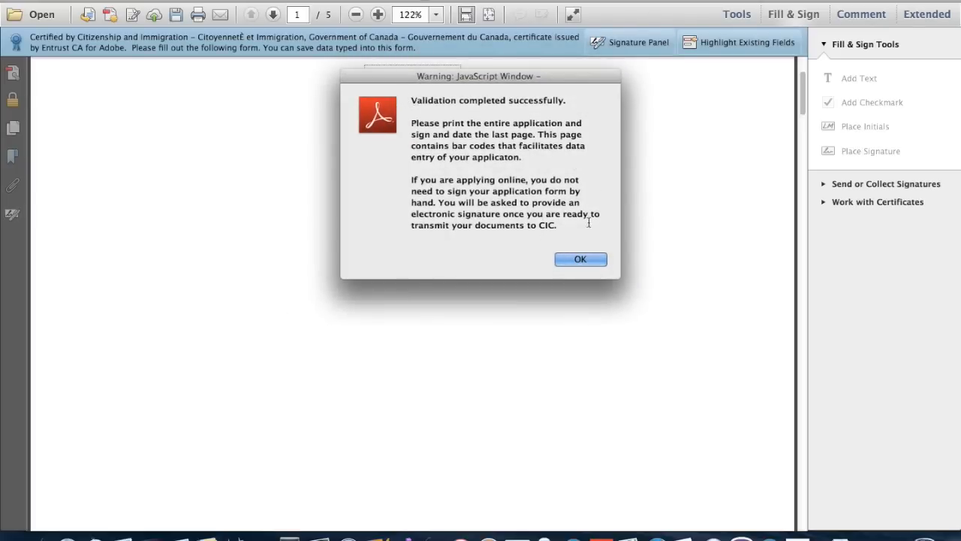
click(578, 260)
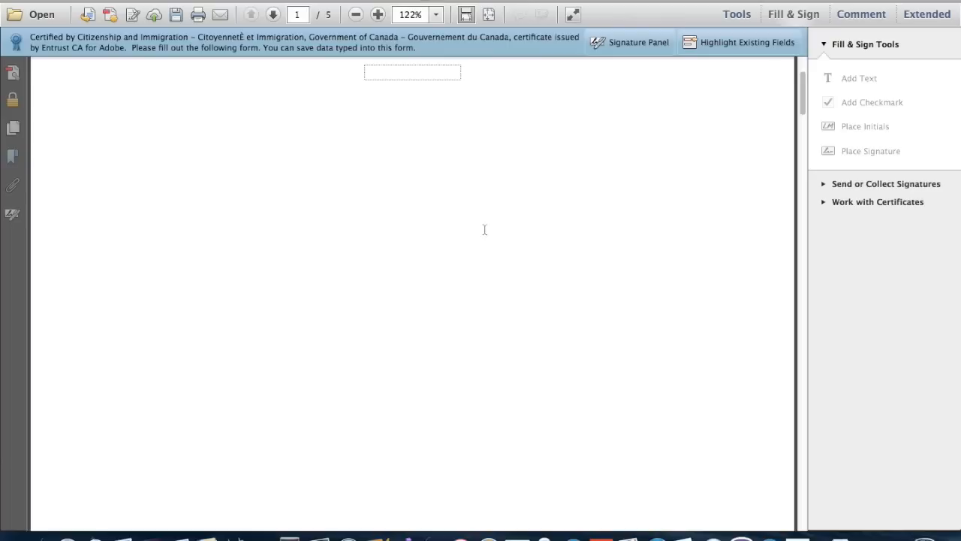